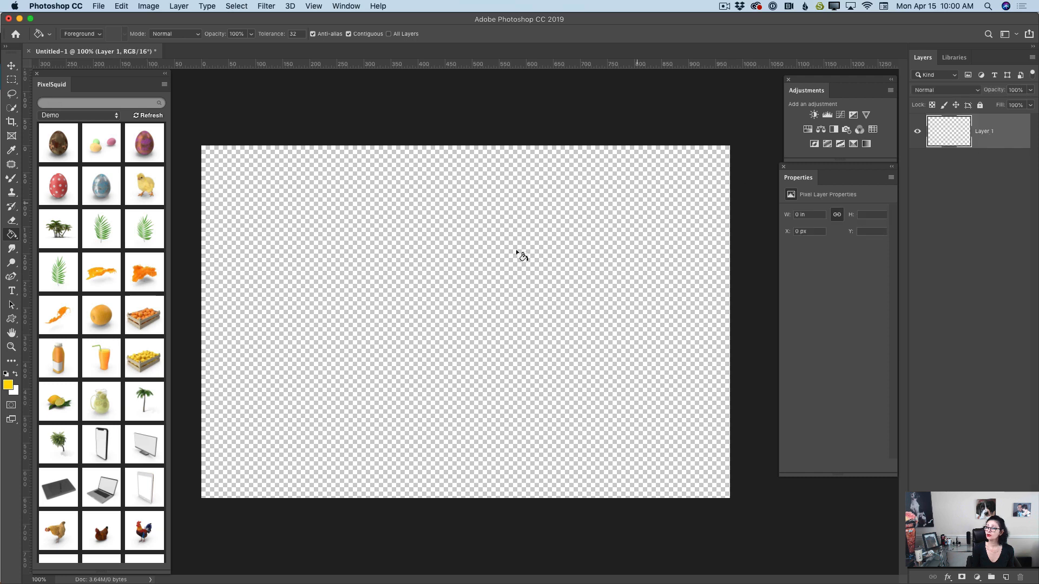
Step: Fill the empty Layer 1 with the yellow foreground colour
{"action": "left_click", "coordinate": [511, 249]}
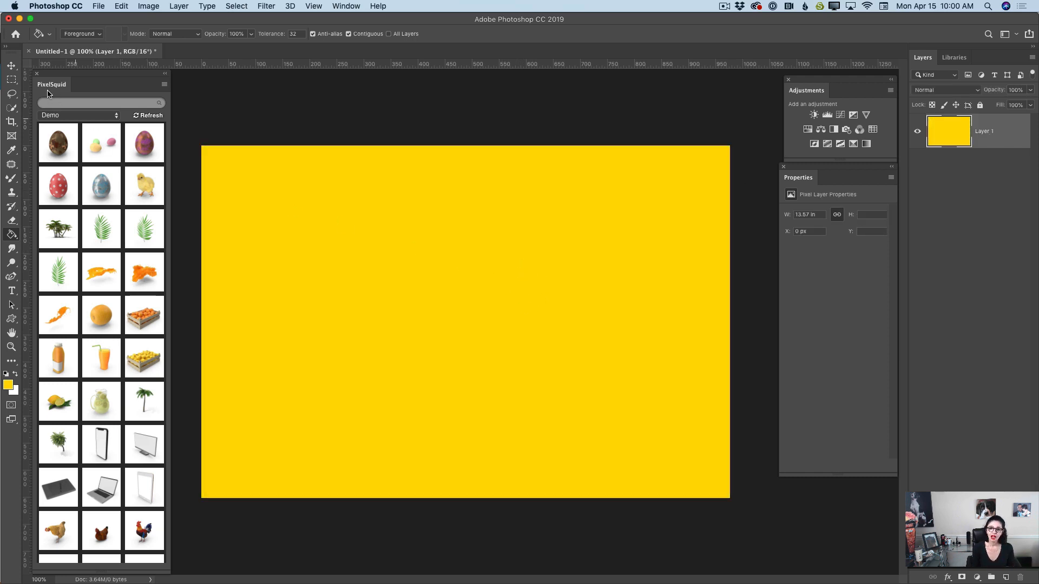
{"action": "left_click", "coordinate": [10, 66]}
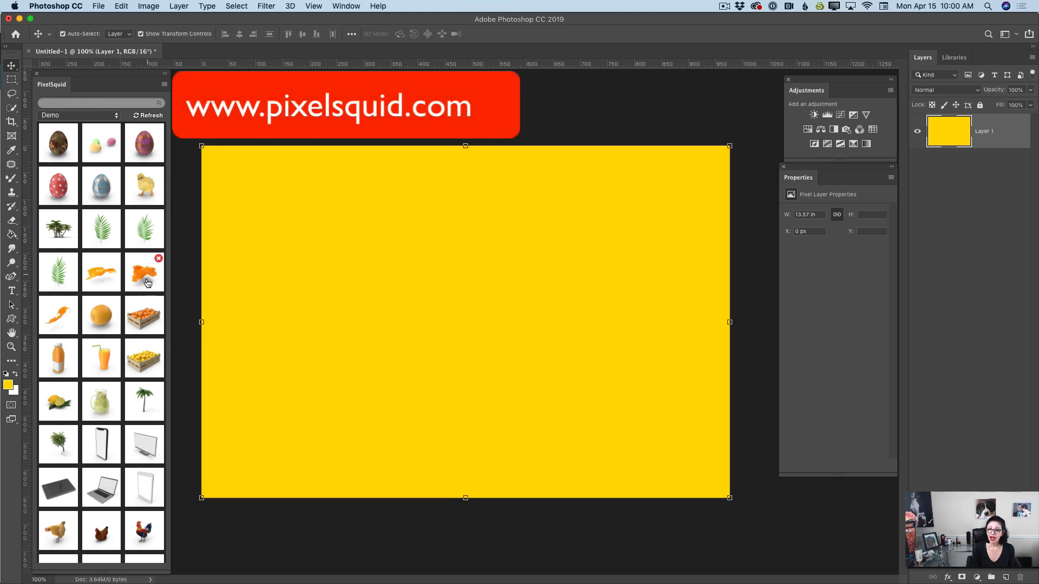
Step: Add the PixelSquid chick, spin it into a side view, move it to about X 90 px, Y 141 px and set its resolution to High
{"action": "left_click", "coordinate": [144, 190]}
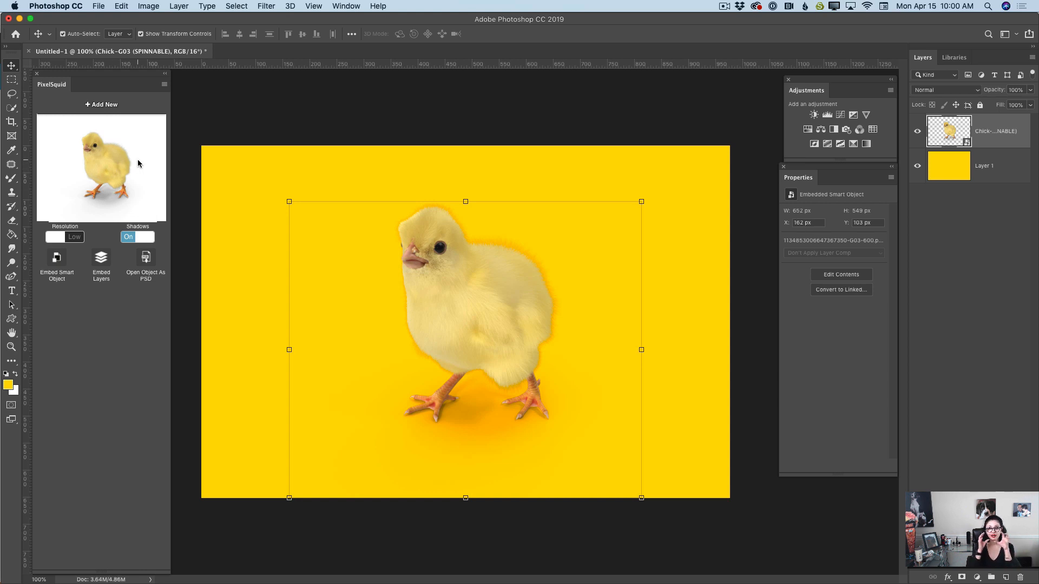
{"action": "left_click_drag", "start_coordinate": [137, 159], "coordinate": [90, 152]}
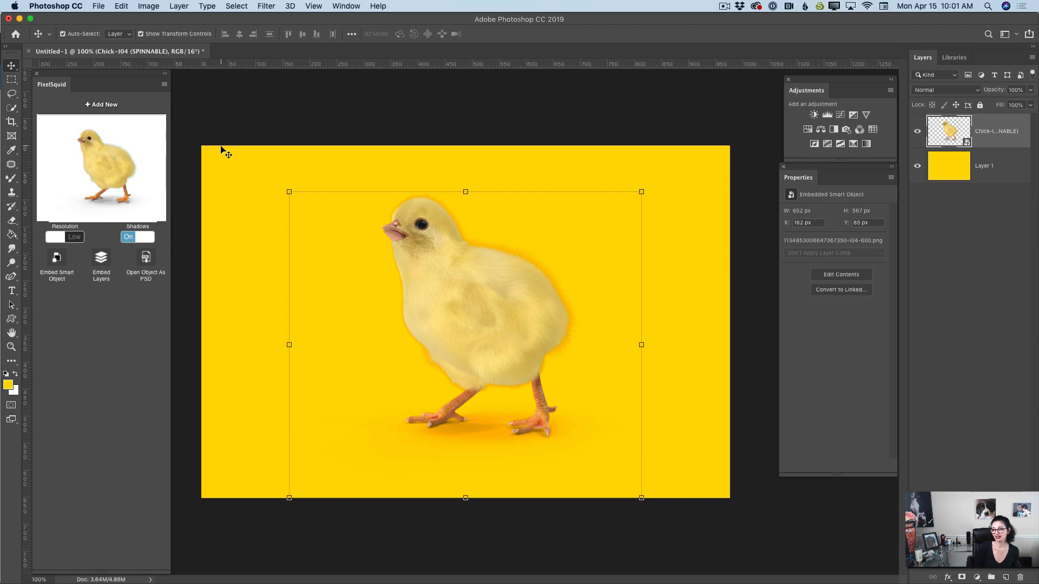
{"action": "left_click_drag", "start_coordinate": [470, 304], "coordinate": [431, 335]}
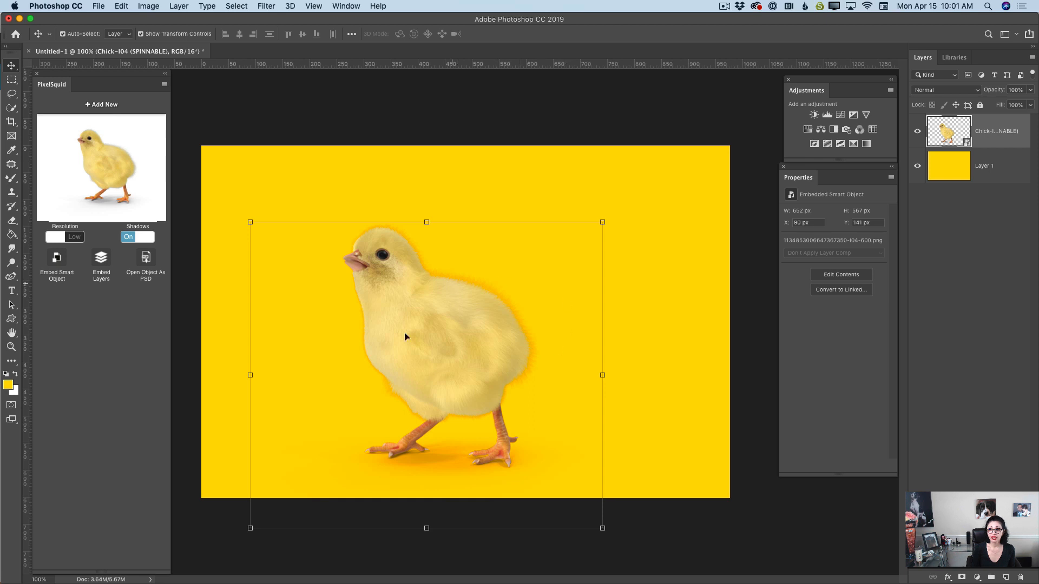
{"action": "left_click", "coordinate": [74, 240]}
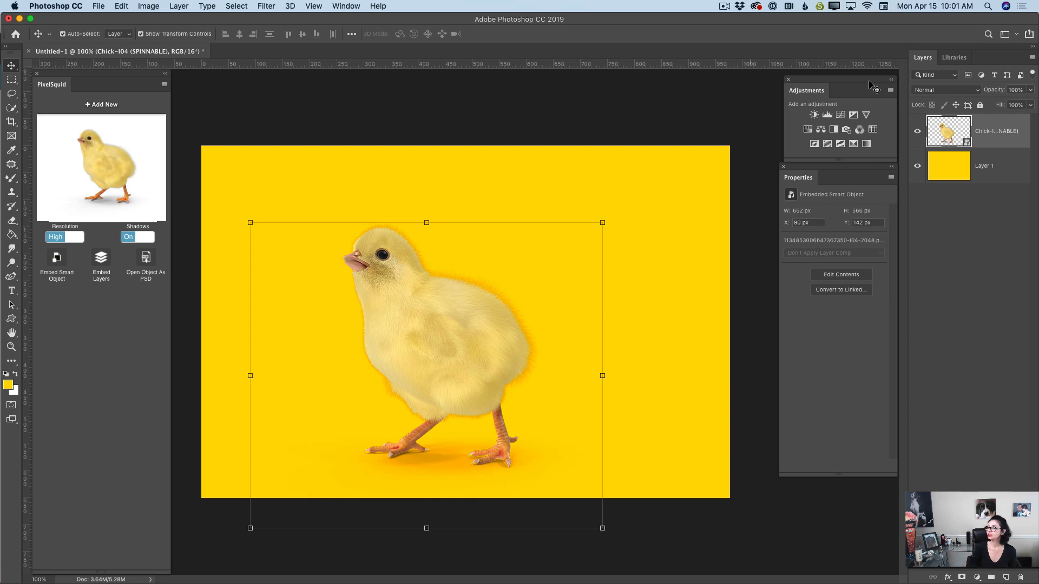
Step: Add the PixelSquid trio of plain pastel Easter eggs directly above Layer 1 and spin them so the cream egg partly covers the green one
{"action": "left_click", "coordinate": [983, 182]}
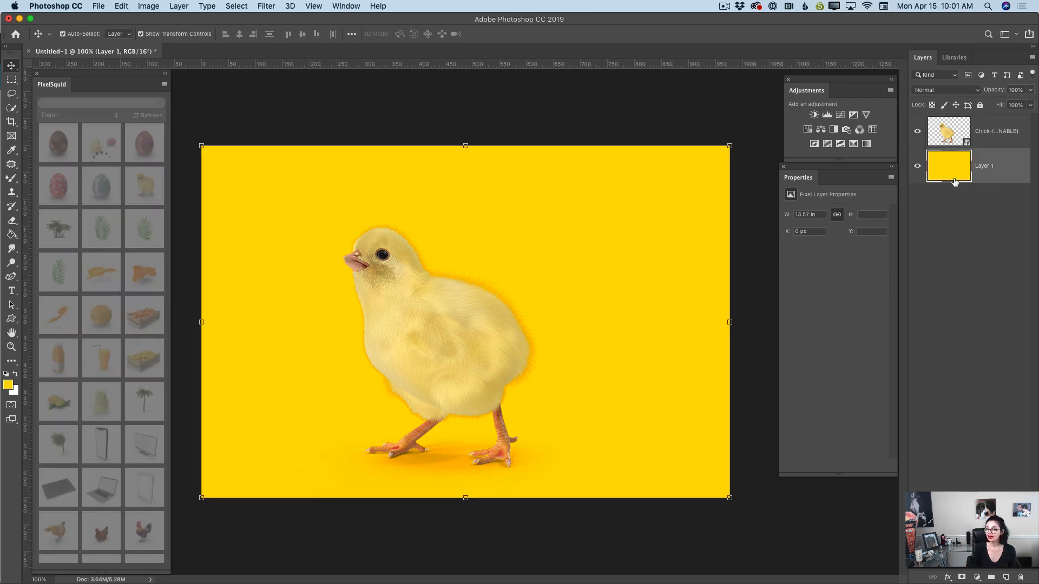
{"action": "mouse_move", "coordinate": [108, 153]}
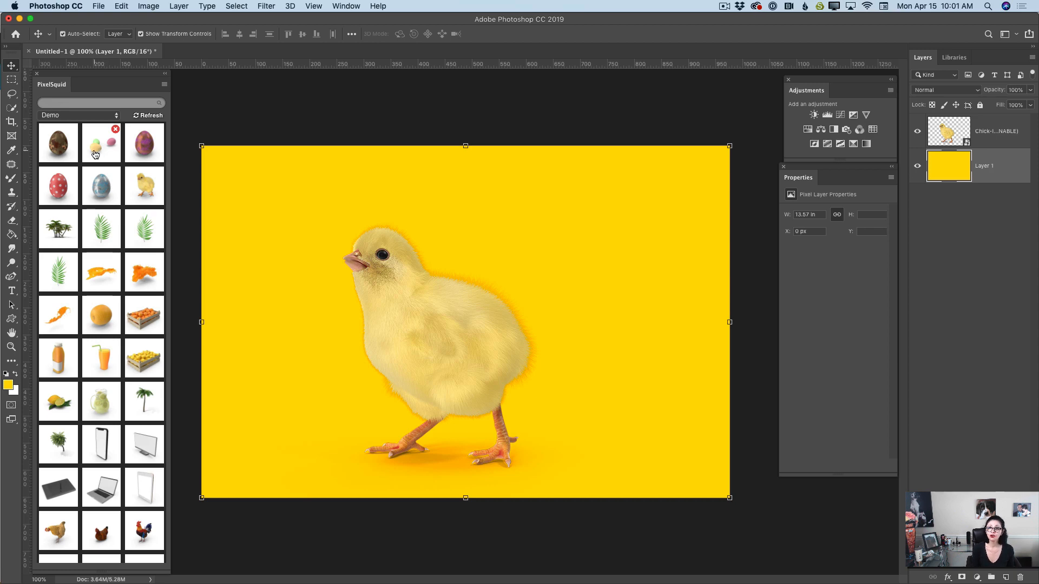
{"action": "left_click", "coordinate": [102, 151]}
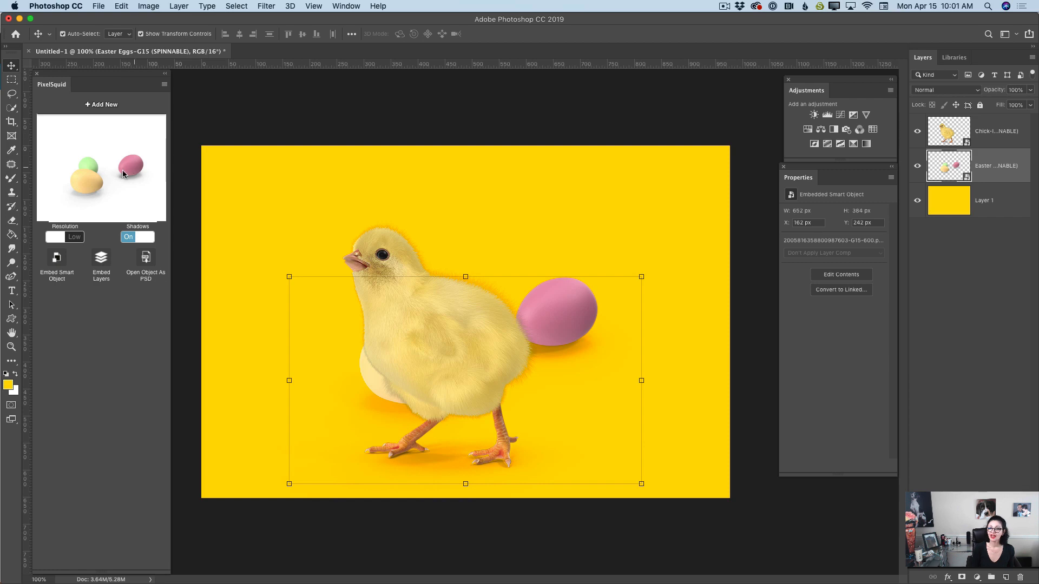
{"action": "left_click_drag", "start_coordinate": [94, 174], "coordinate": [93, 170]}
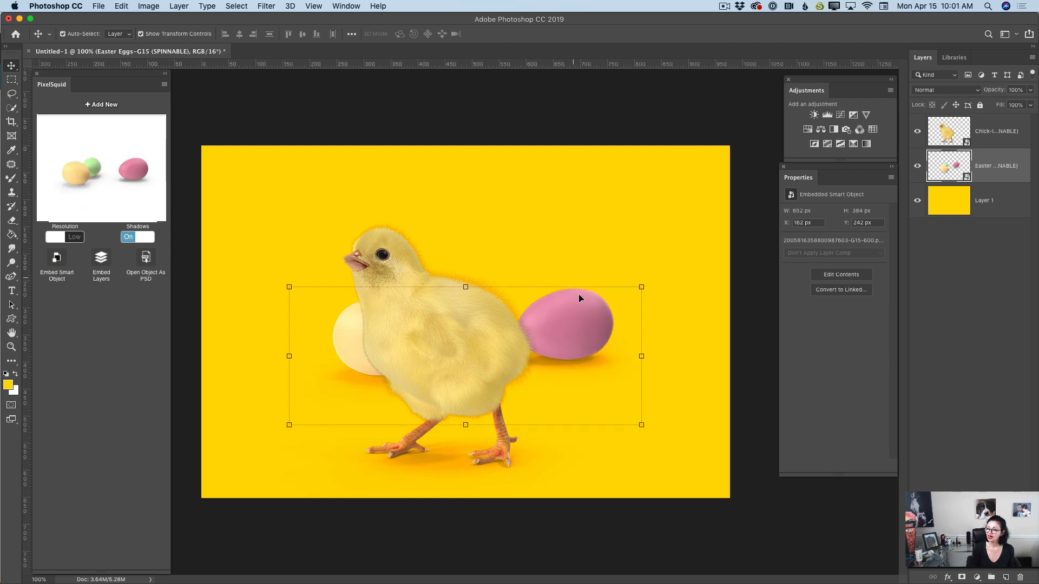
Step: Scale the Easter eggs down to about 596 px wide around the chick's feet and set their resolution to High
{"action": "left_click_drag", "start_coordinate": [577, 321], "coordinate": [481, 402]}
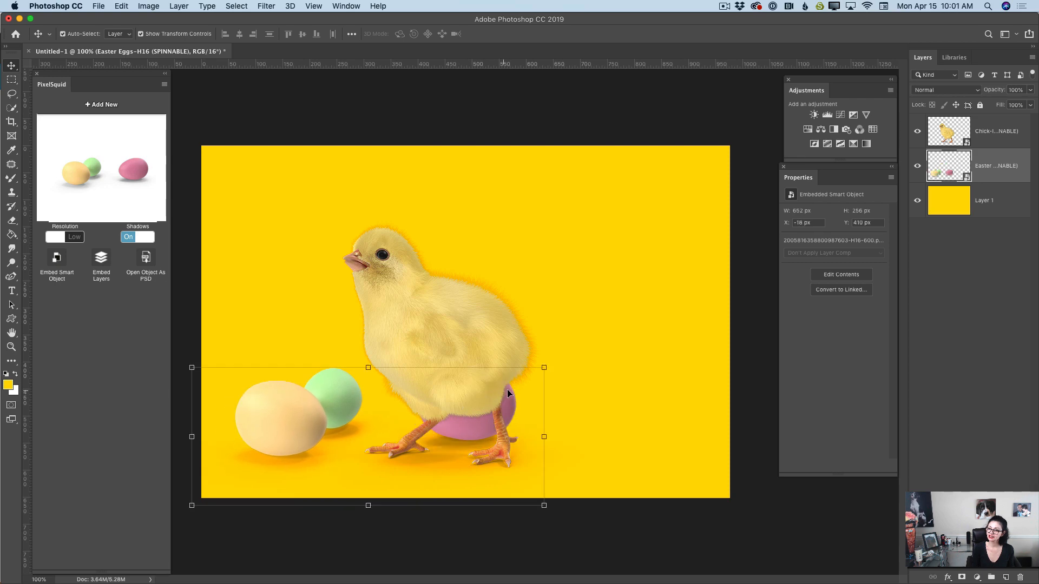
{"action": "left_click_drag", "start_coordinate": [545, 369], "coordinate": [539, 242]}
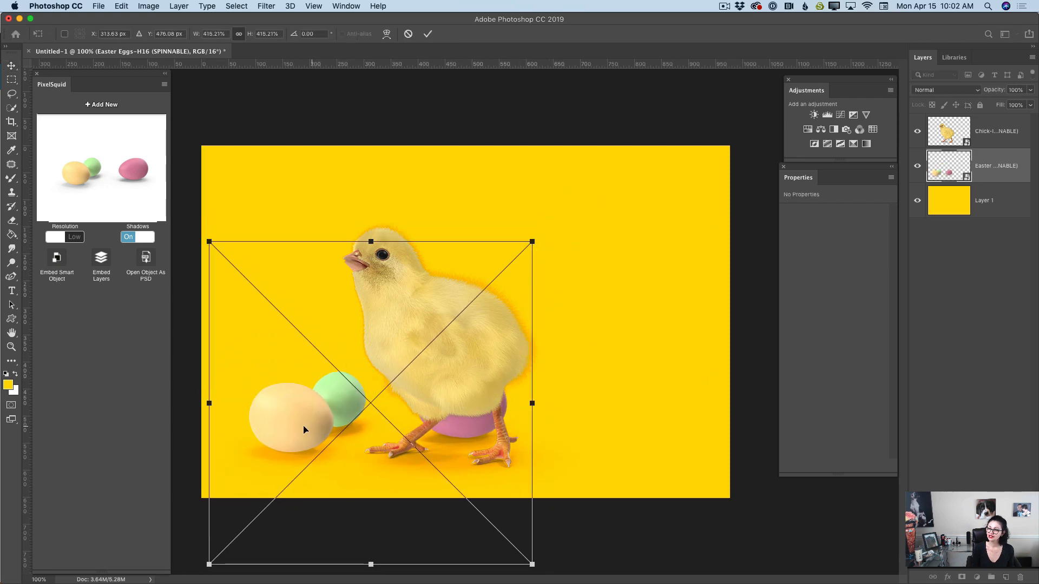
{"action": "left_click_drag", "start_coordinate": [304, 429], "coordinate": [343, 432]}
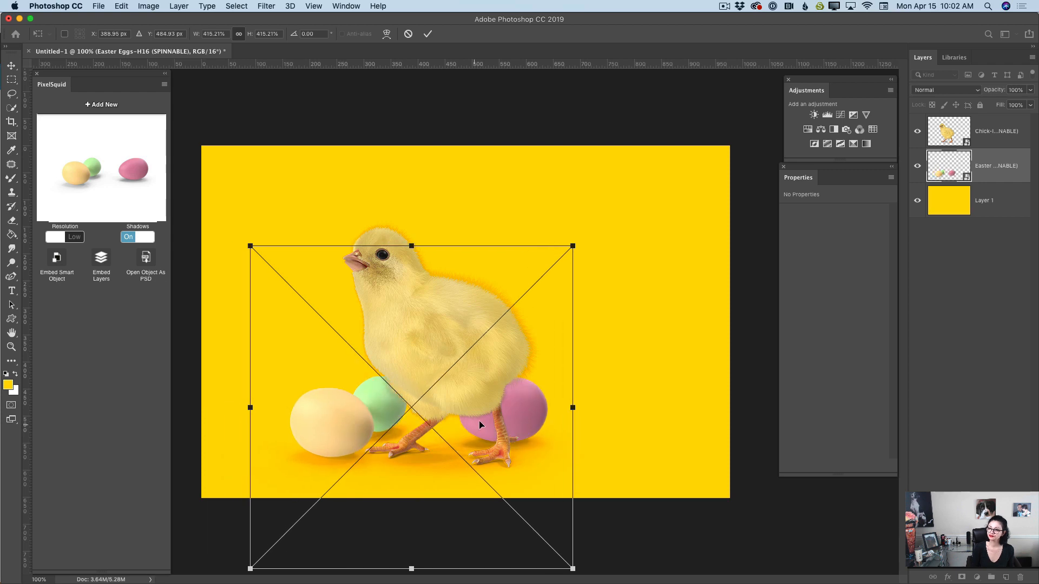
{"action": "left_click", "coordinate": [428, 34]}
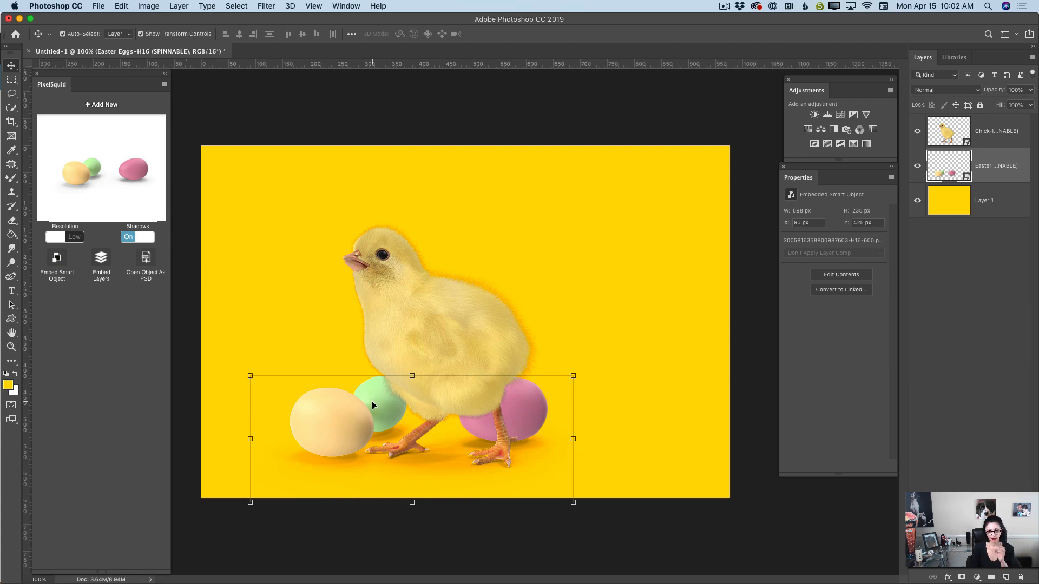
{"action": "left_click", "coordinate": [75, 238]}
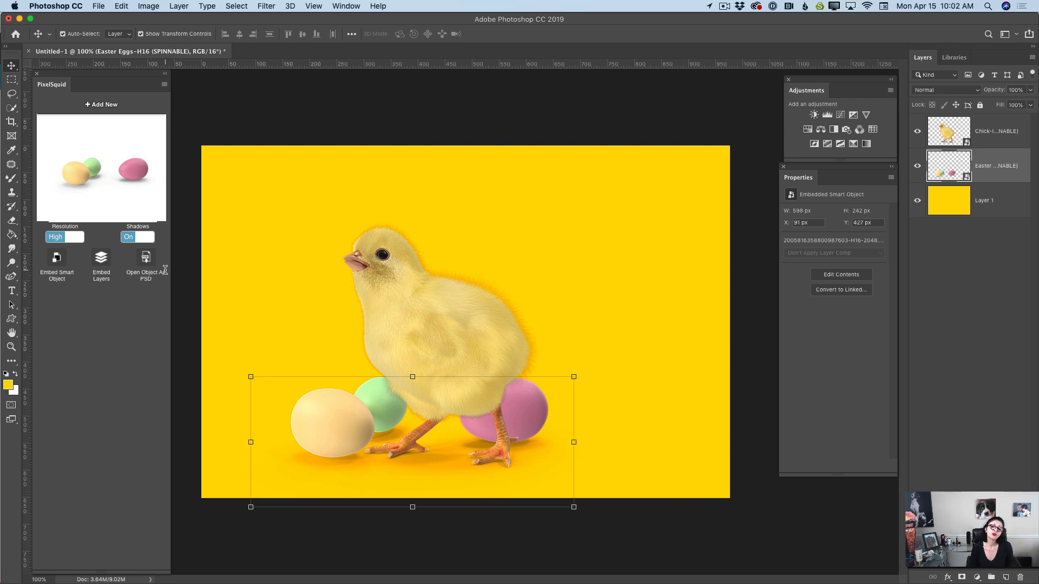
Step: Spin the Easter eggs to a ground-level view with the cream egg overlapping the green one, and move them to about X 49 px, Y 438 px
{"action": "left_click_drag", "start_coordinate": [71, 171], "coordinate": [107, 166]}
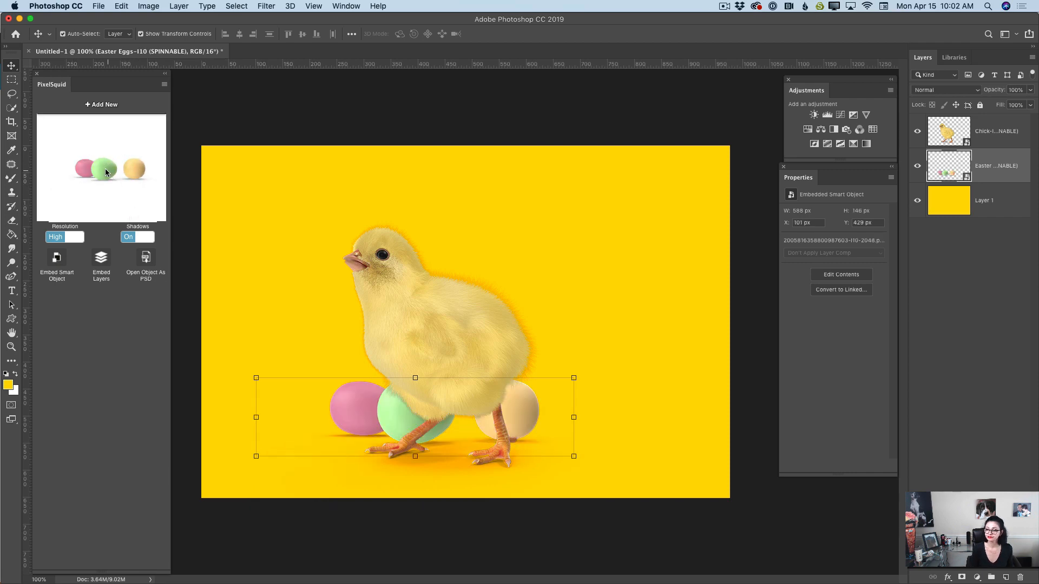
{"action": "left_click_drag", "start_coordinate": [103, 167], "coordinate": [70, 171]}
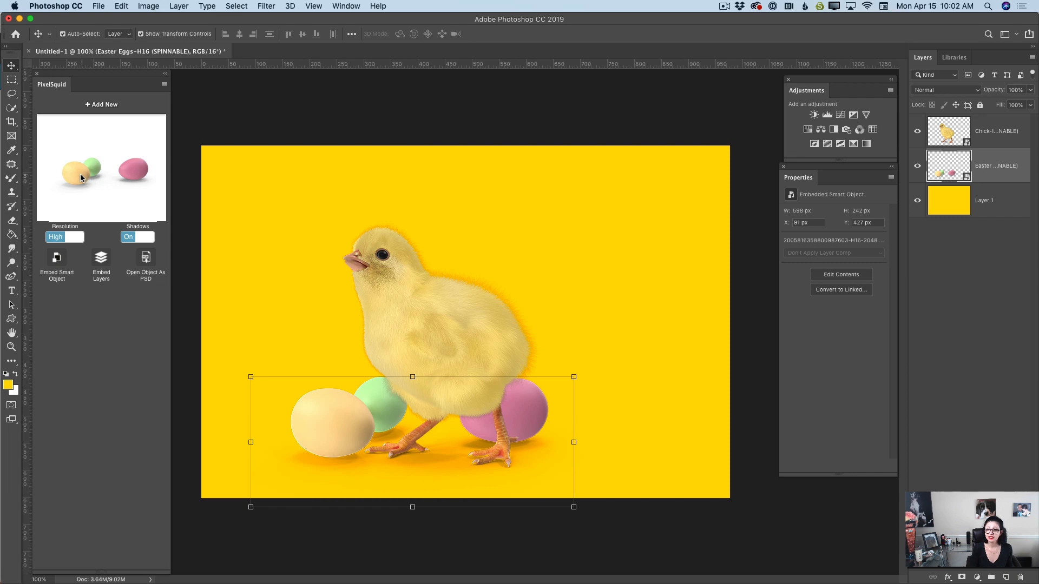
{"action": "left_click_drag", "start_coordinate": [80, 174], "coordinate": [72, 165]}
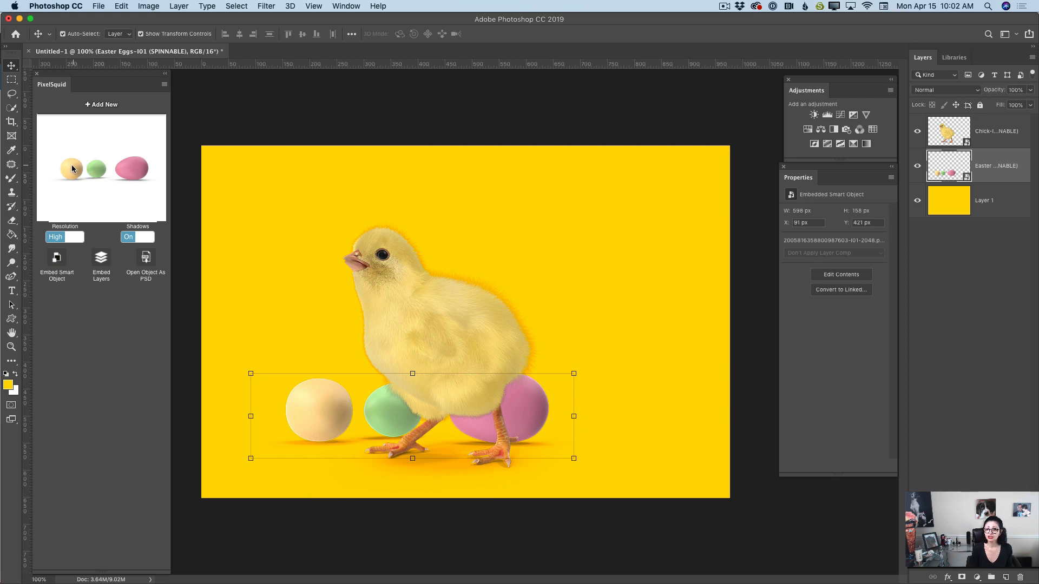
{"action": "left_click_drag", "start_coordinate": [72, 165], "coordinate": [78, 166]}
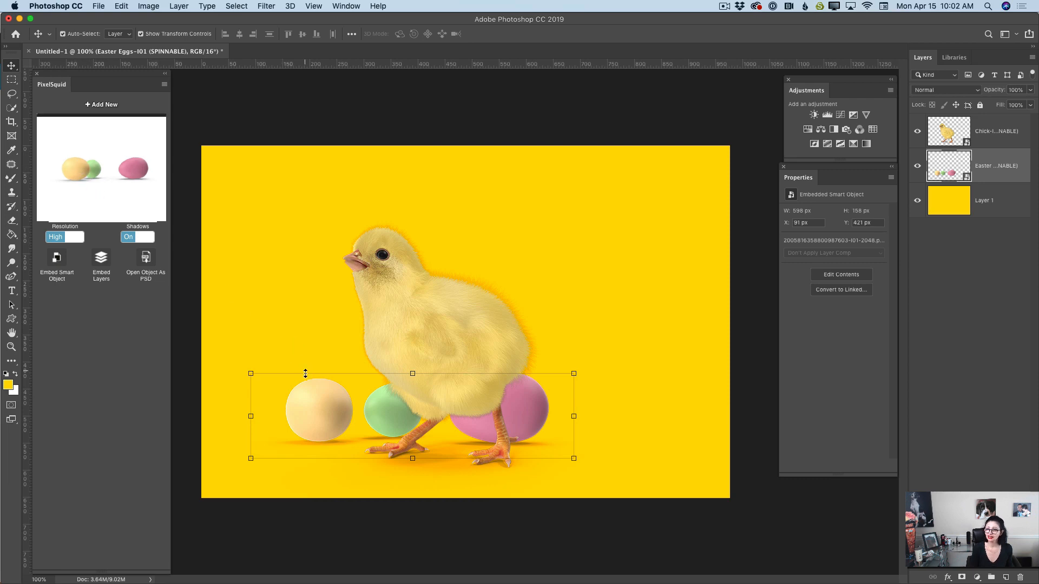
{"action": "left_click_drag", "start_coordinate": [323, 415], "coordinate": [302, 421]}
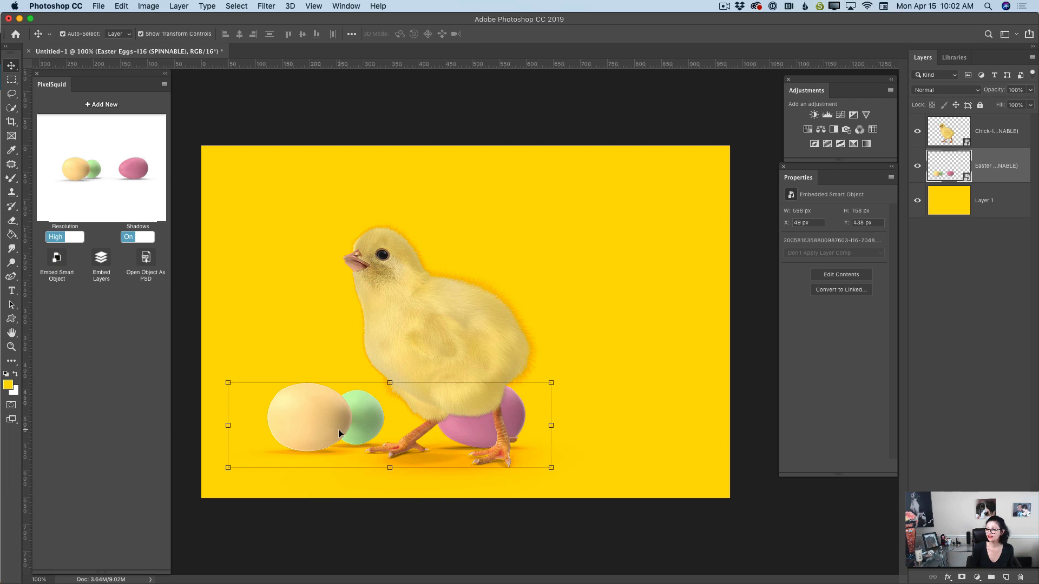
Step: Move the chick away from the eggs to about X 312 px, Y 155 px
{"action": "left_click", "coordinate": [990, 134]}
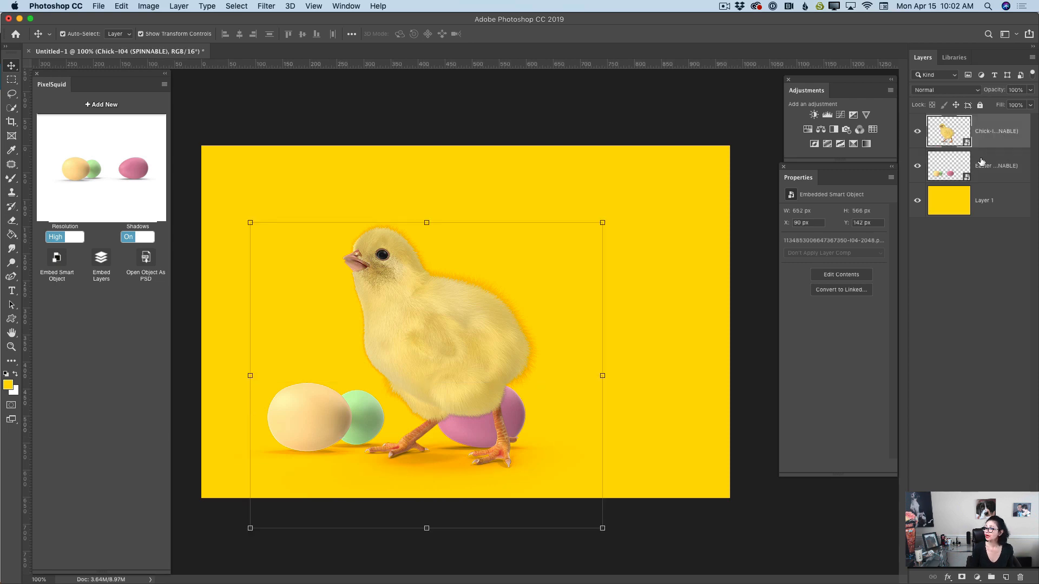
{"action": "left_click_drag", "start_coordinate": [467, 346], "coordinate": [609, 356]}
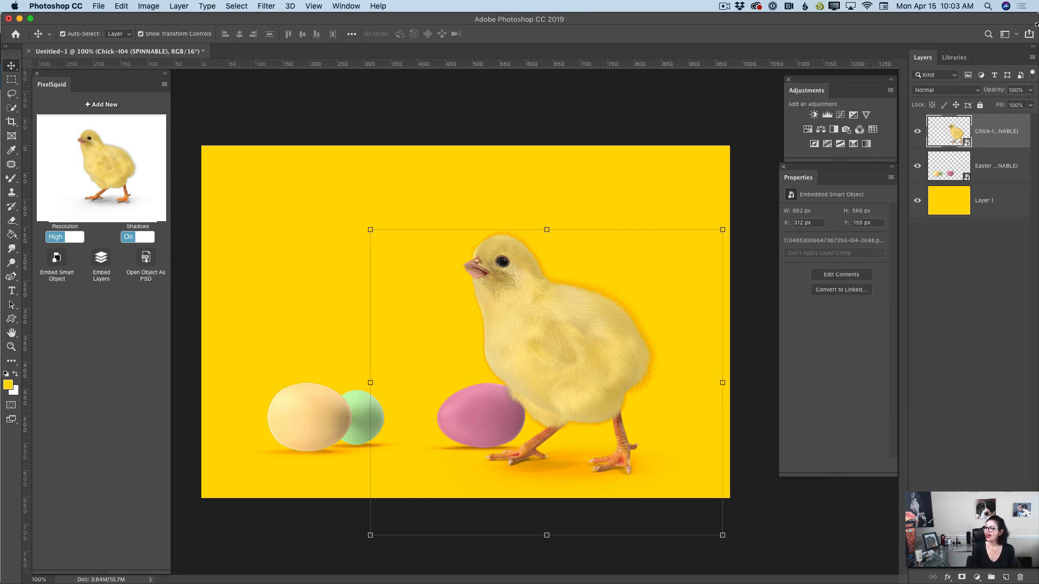
Step: Draw a custom flower shape with radiating petals, about 178 by 189 px, above Layer 1 in the empty area over the eggs
{"action": "left_click", "coordinate": [993, 202]}
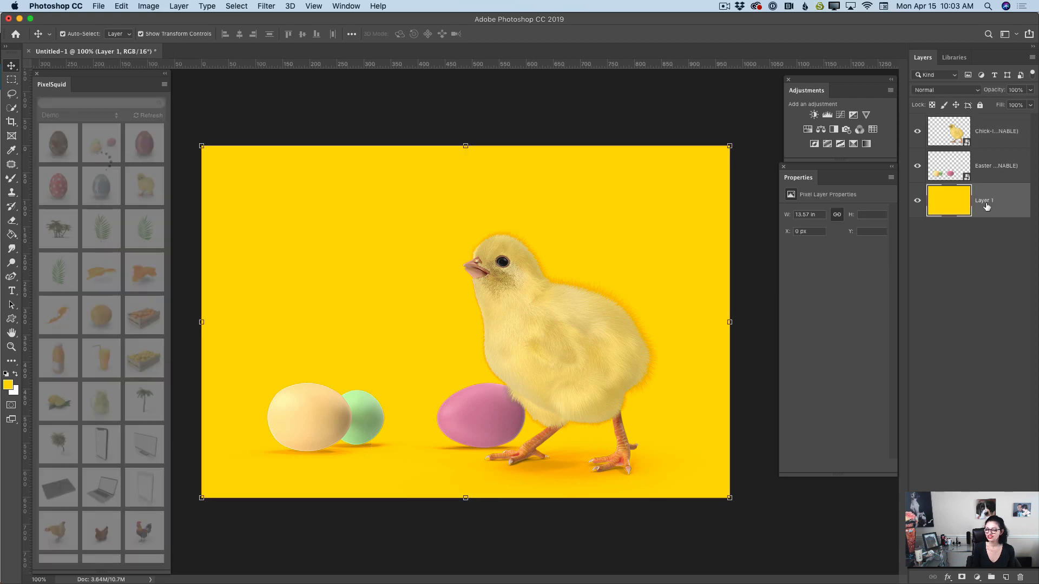
{"action": "left_click", "coordinate": [12, 322]}
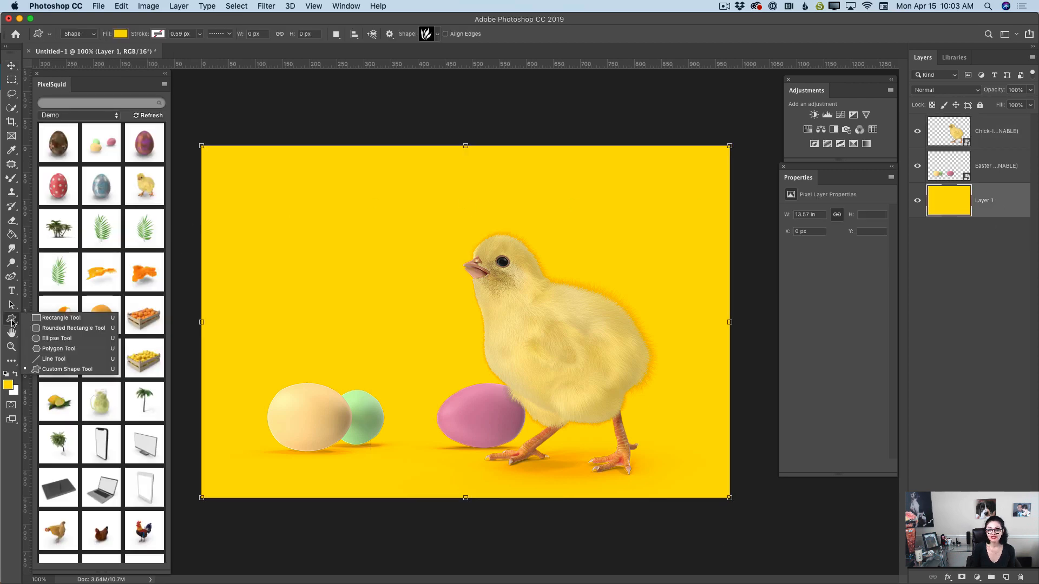
{"action": "left_click", "coordinate": [75, 370]}
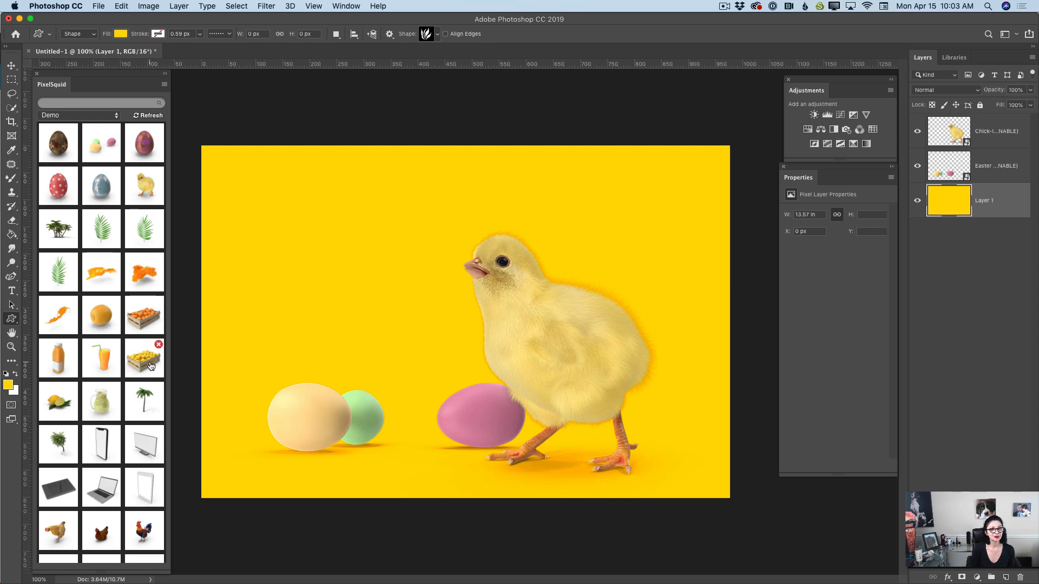
{"action": "left_click", "coordinate": [438, 37]}
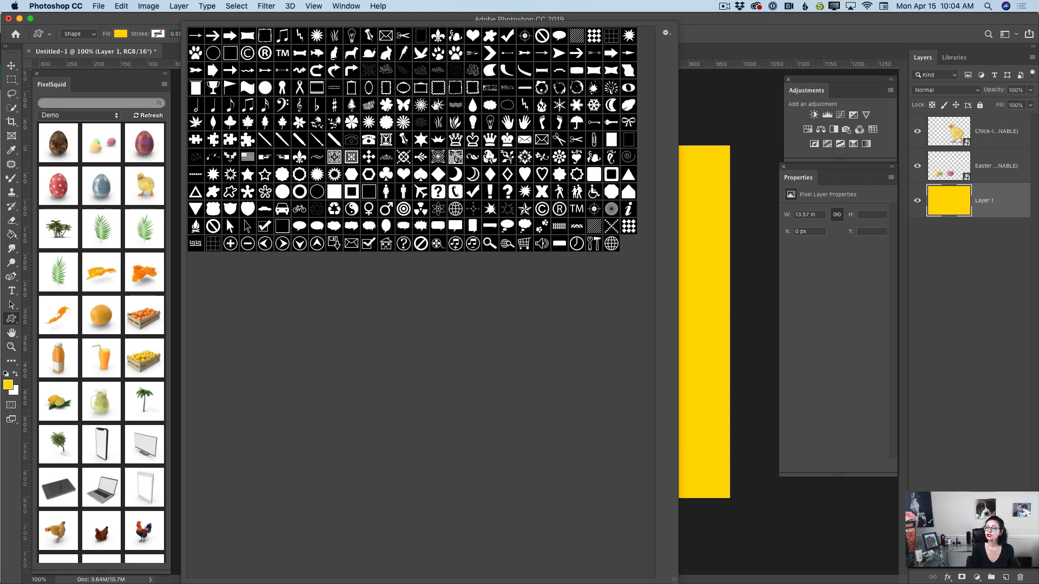
{"action": "left_click", "coordinate": [403, 124]}
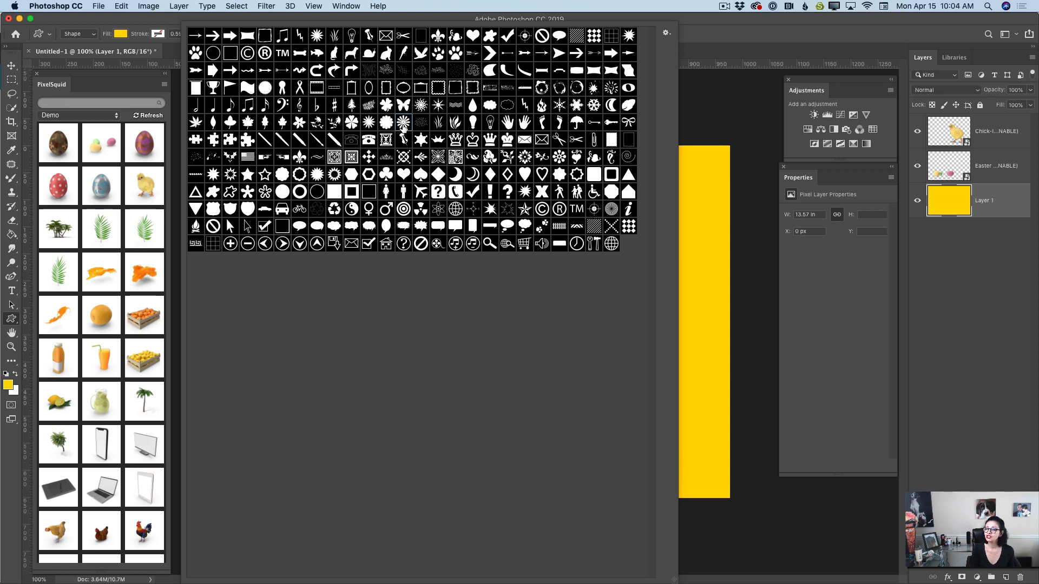
{"action": "left_click", "coordinate": [723, 45]}
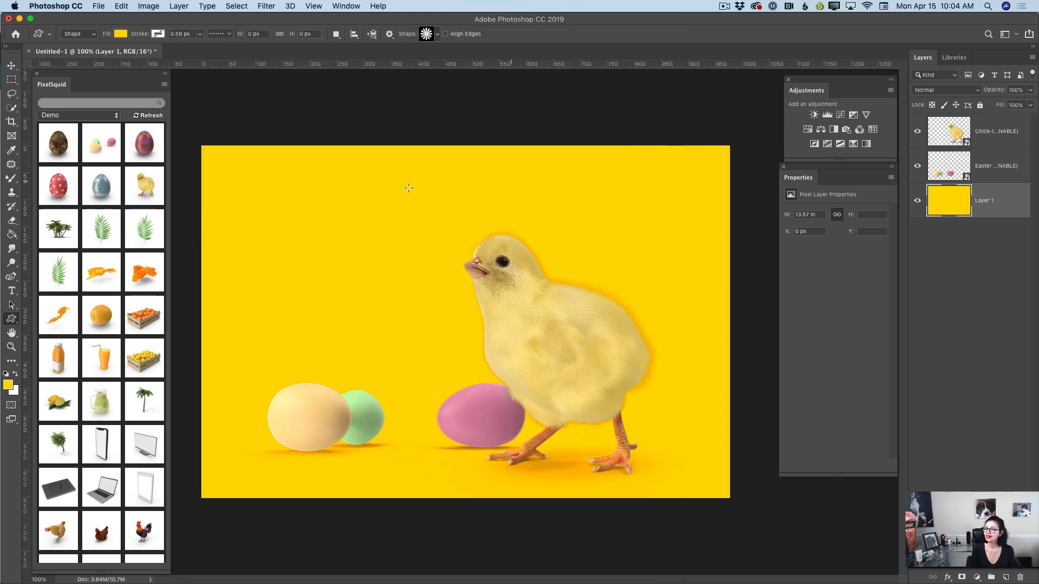
{"action": "left_click_drag", "start_coordinate": [297, 178], "coordinate": [390, 282]}
Step: Fill the flower shape with orange-yellow and move it towards the canvas's upper-left corner
{"action": "left_click", "coordinate": [119, 34]}
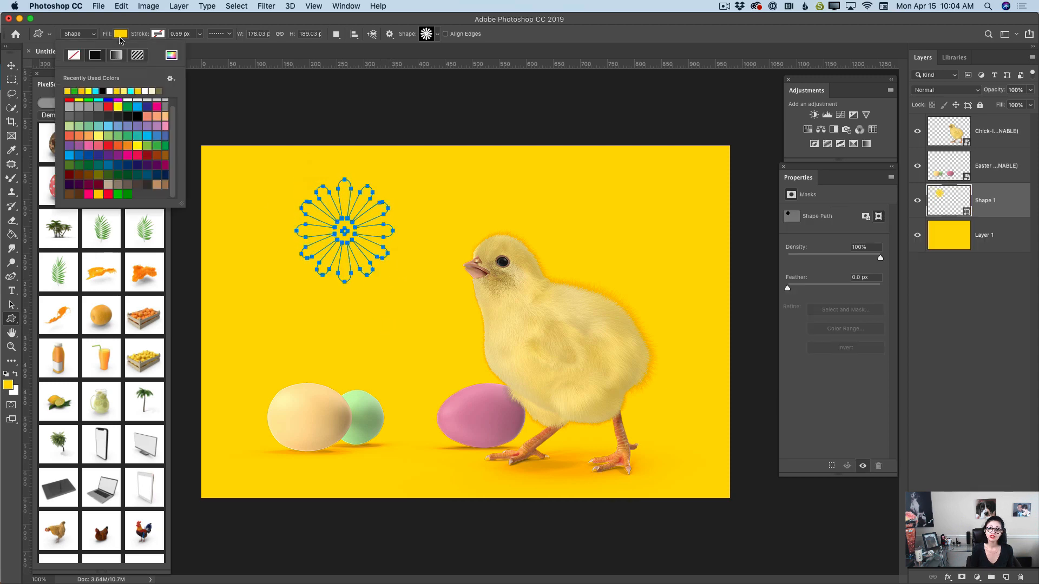
{"action": "left_click", "coordinate": [83, 91]}
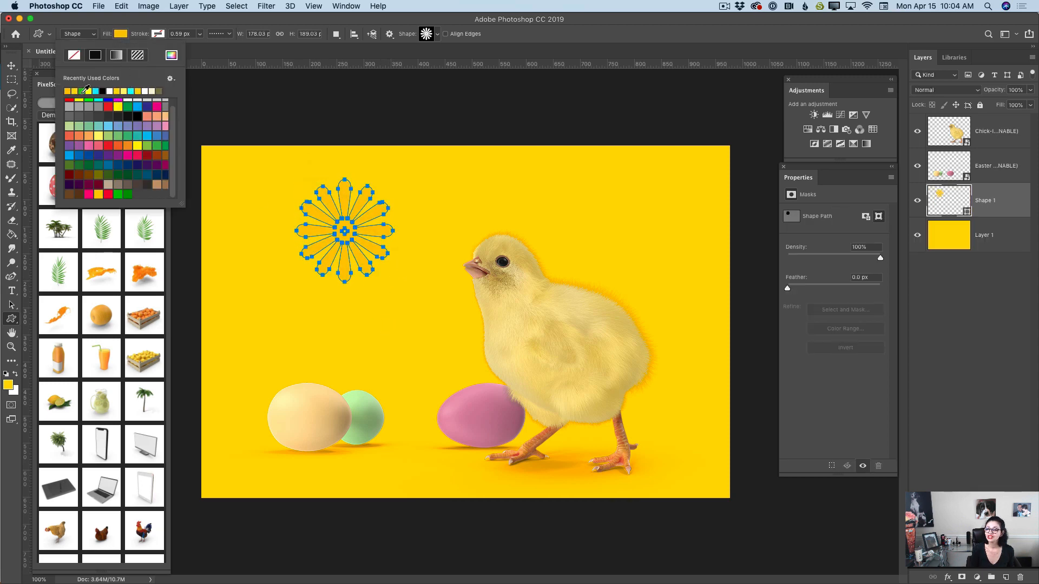
{"action": "left_click", "coordinate": [11, 65]}
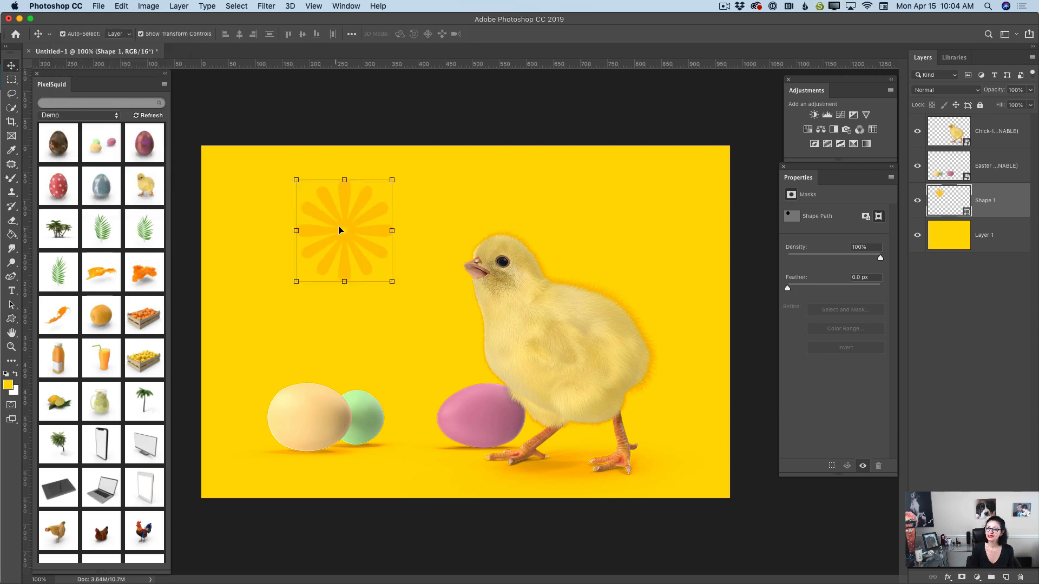
{"action": "left_click_drag", "start_coordinate": [339, 231], "coordinate": [309, 221]}
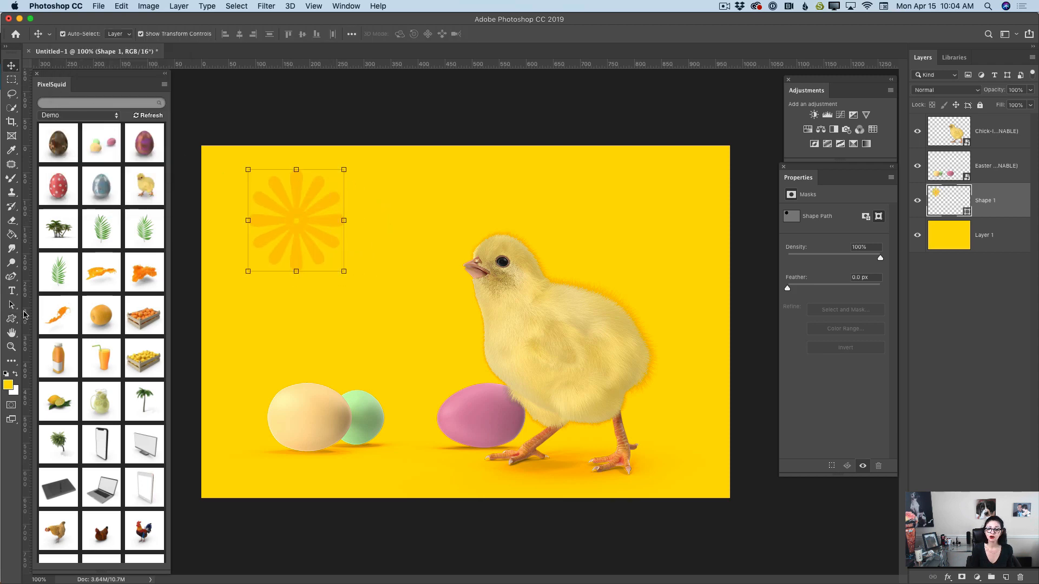
Step: Change the flower shape's fill colour to white
{"action": "key", "text": "u"}
{"action": "left_click", "coordinate": [119, 34]}
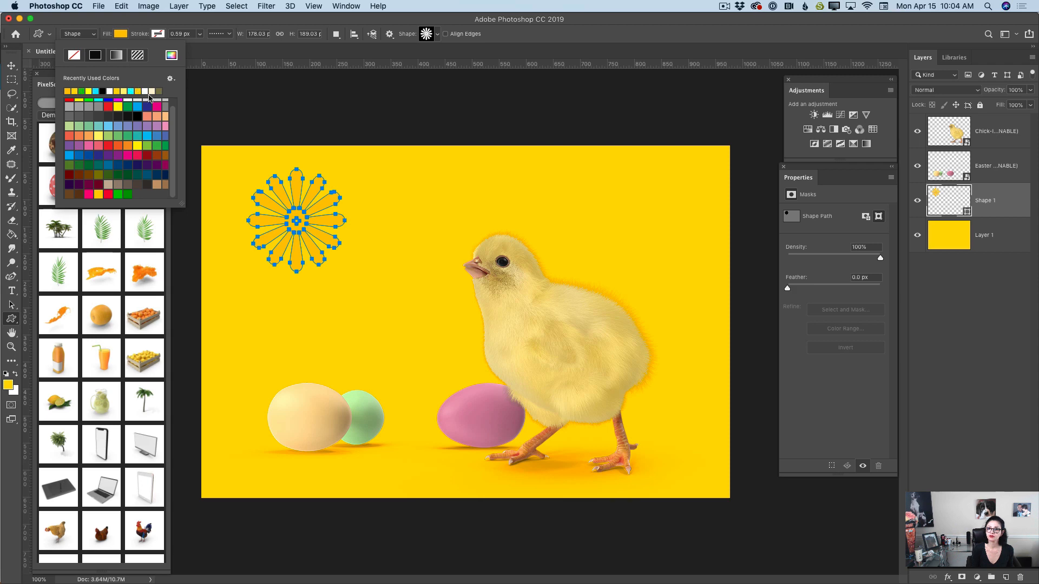
{"action": "left_click", "coordinate": [110, 90]}
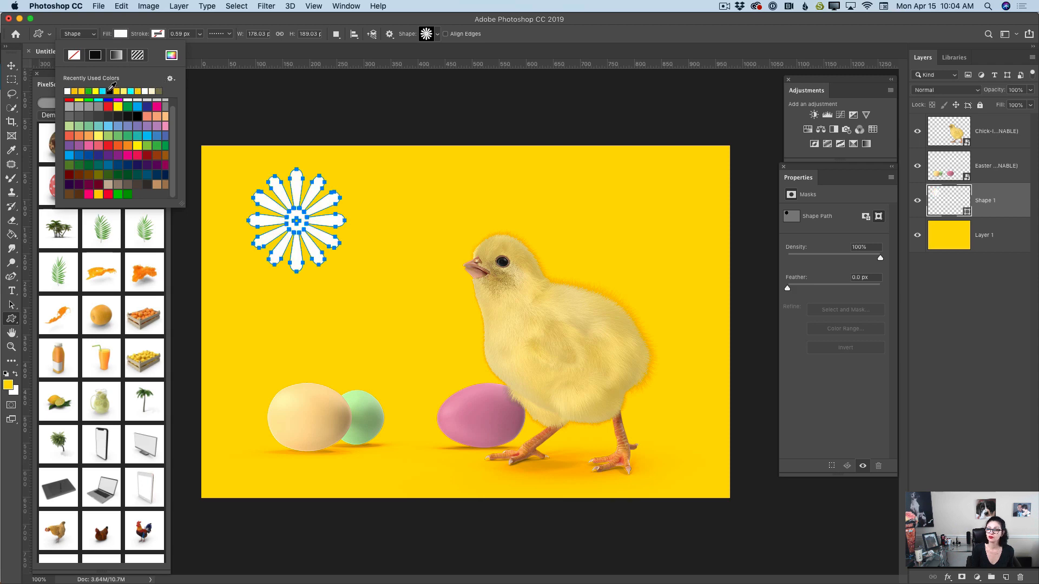
{"action": "left_click", "coordinate": [12, 67]}
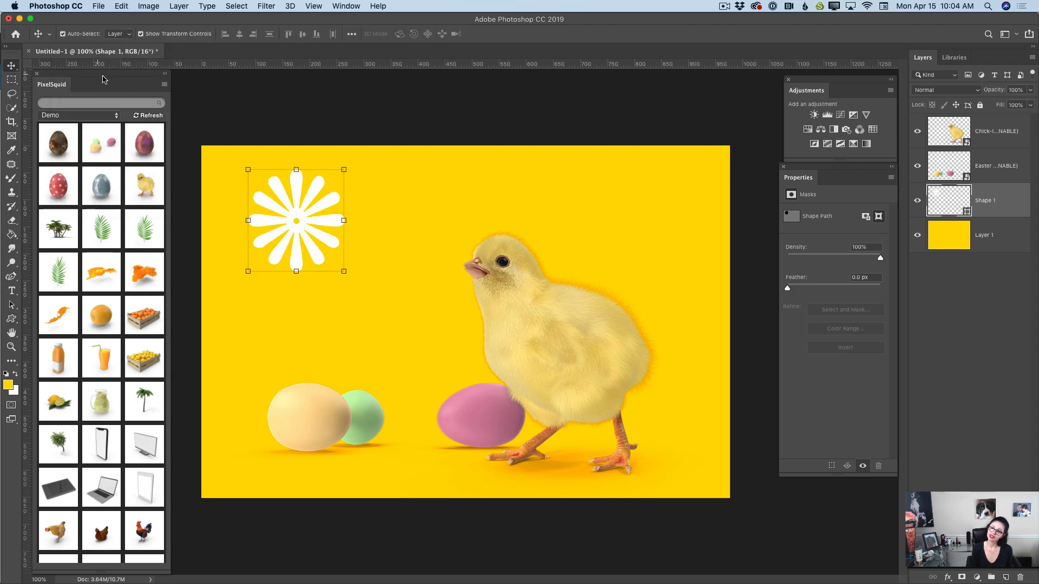
Step: Shift the white flower slightly down and left, and draw a second flower about 85 by 92 px in front of the chick
{"action": "left_click_drag", "start_coordinate": [286, 211], "coordinate": [272, 226]}
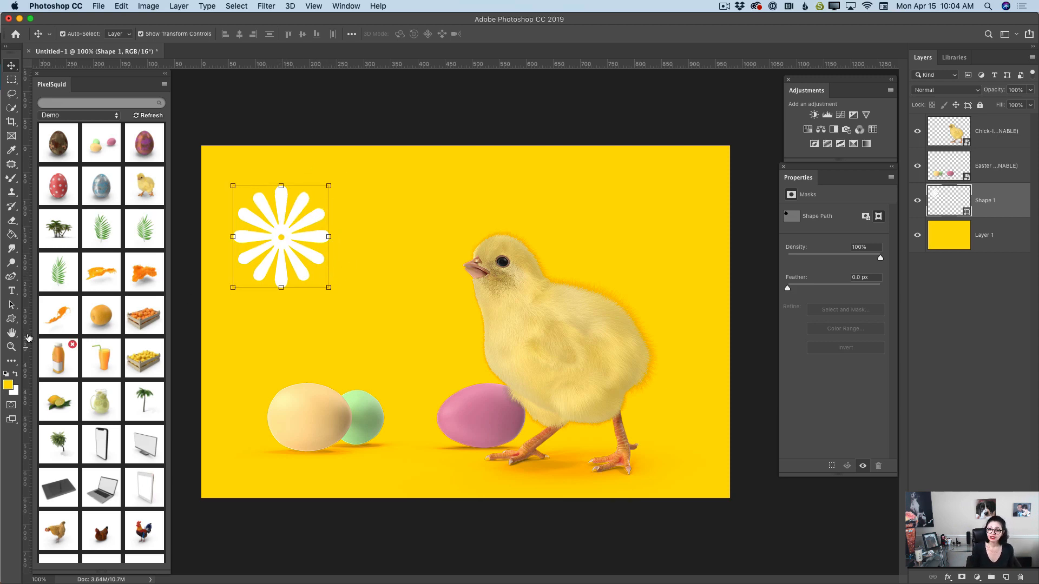
{"action": "left_click", "coordinate": [11, 319]}
{"action": "left_click_drag", "start_coordinate": [387, 297], "coordinate": [433, 348]}
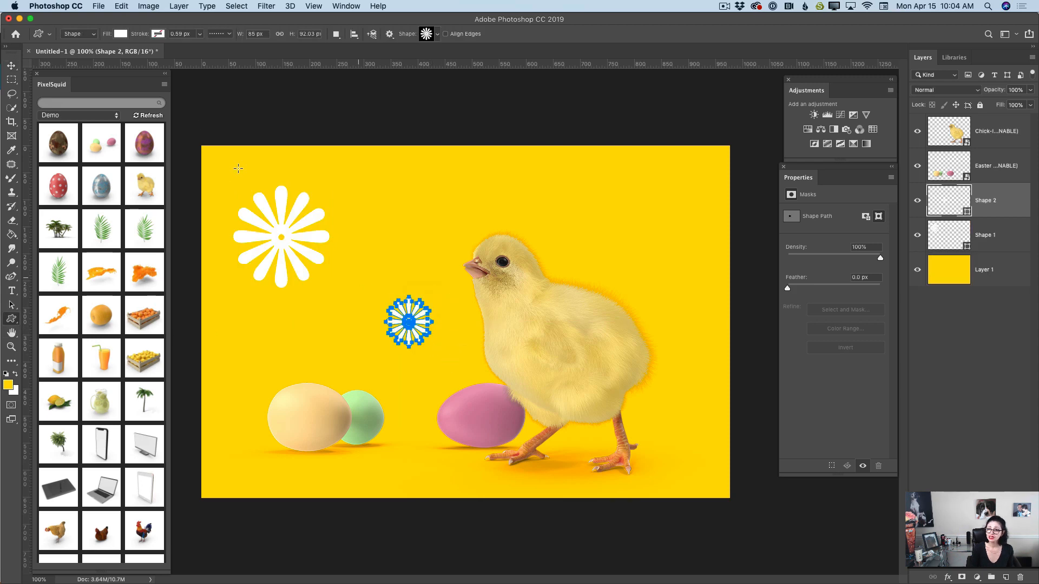
Step: Fill the small flower with orange-yellow and move it closer to the chick's chest, above the pink egg
{"action": "left_click", "coordinate": [120, 34]}
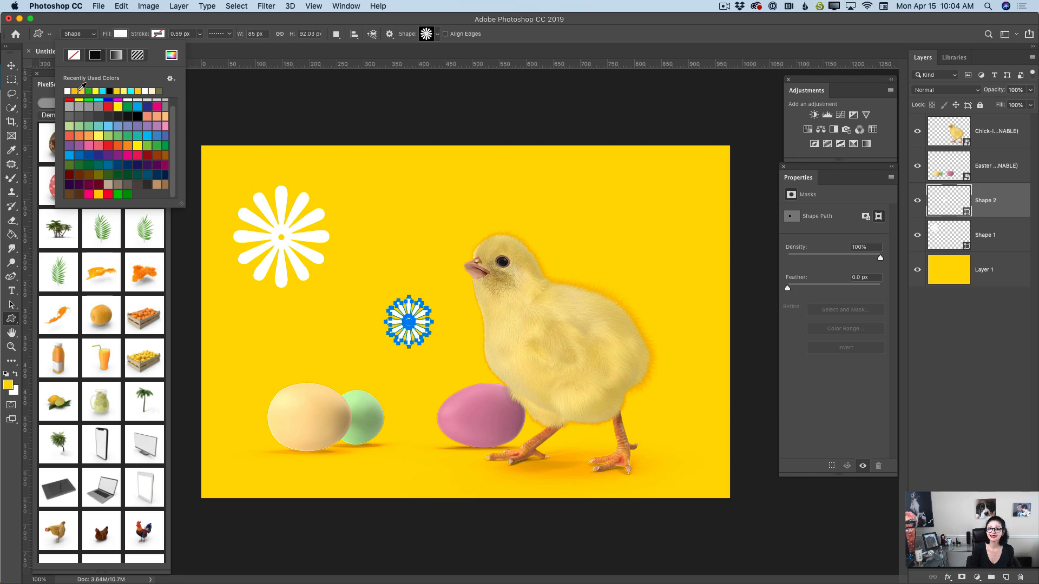
{"action": "left_click", "coordinate": [77, 91]}
{"action": "key", "text": "v"}
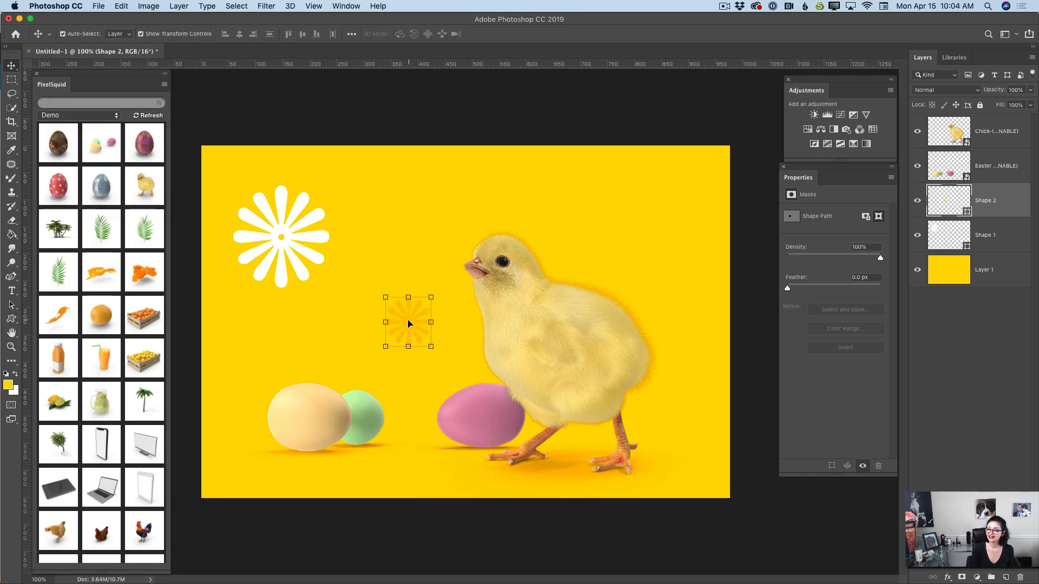
{"action": "left_click_drag", "start_coordinate": [408, 324], "coordinate": [455, 343]}
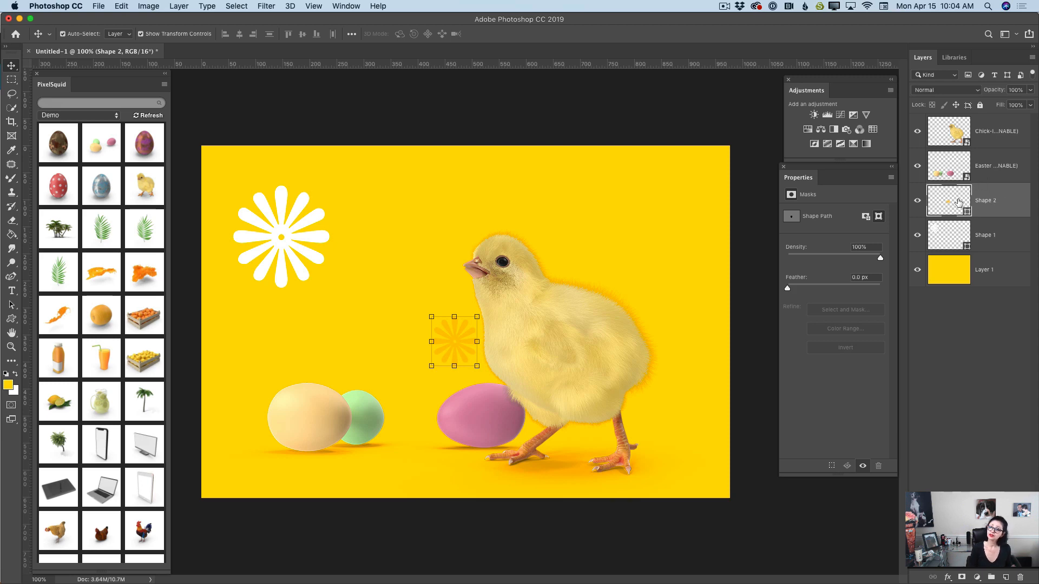
Step: Duplicate the white flower, scale the copy to about 56% by 58%, and place it above the chick's back at about X 882, Y 169 px
{"action": "left_click_drag", "start_coordinate": [990, 239], "coordinate": [1005, 577]}
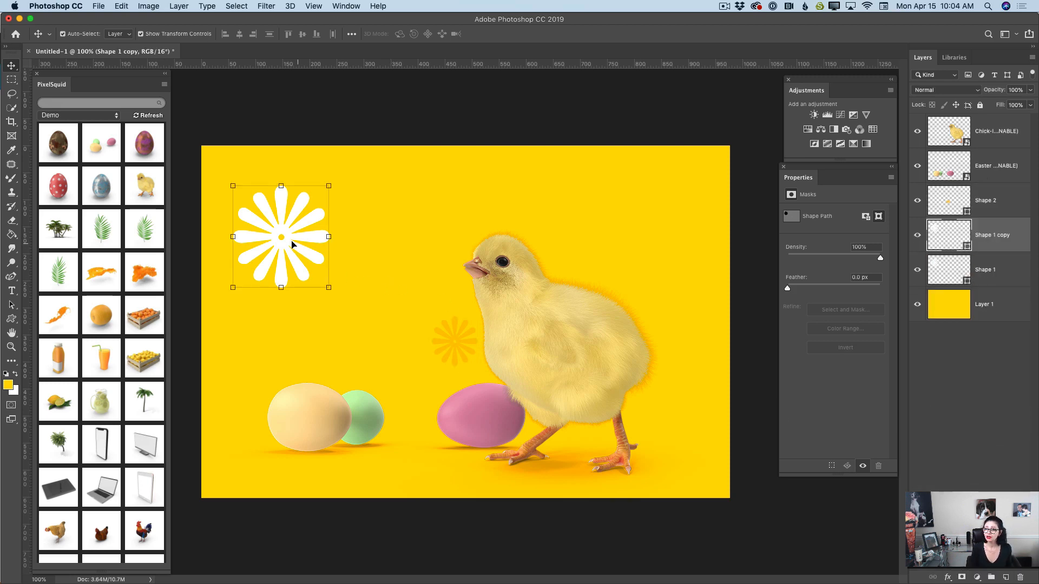
{"action": "left_click_drag", "start_coordinate": [292, 243], "coordinate": [659, 254]}
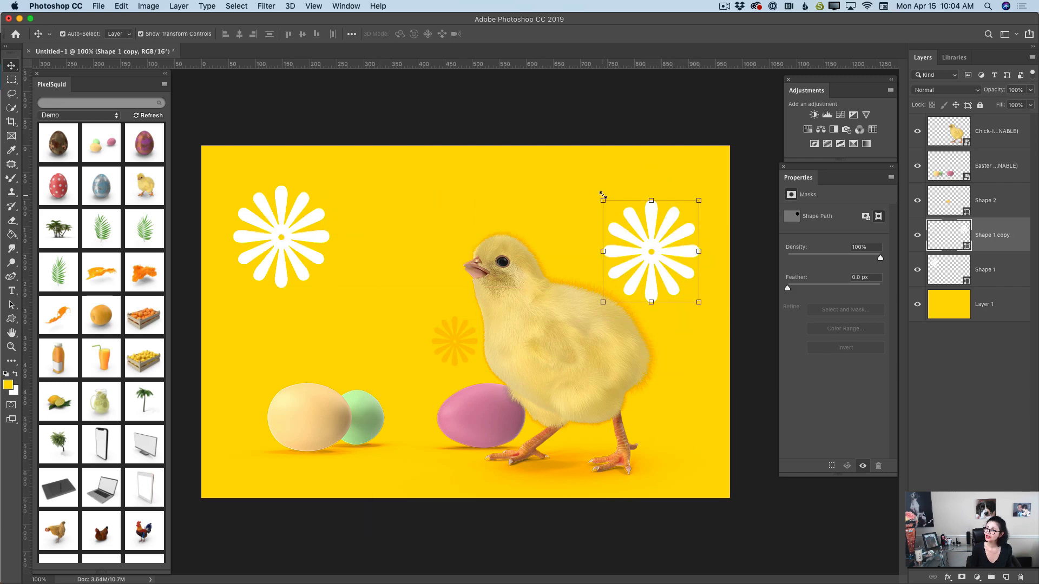
{"action": "key", "text": "ctrl+t"}
{"action": "left_click_drag", "start_coordinate": [602, 196], "coordinate": [646, 242]}
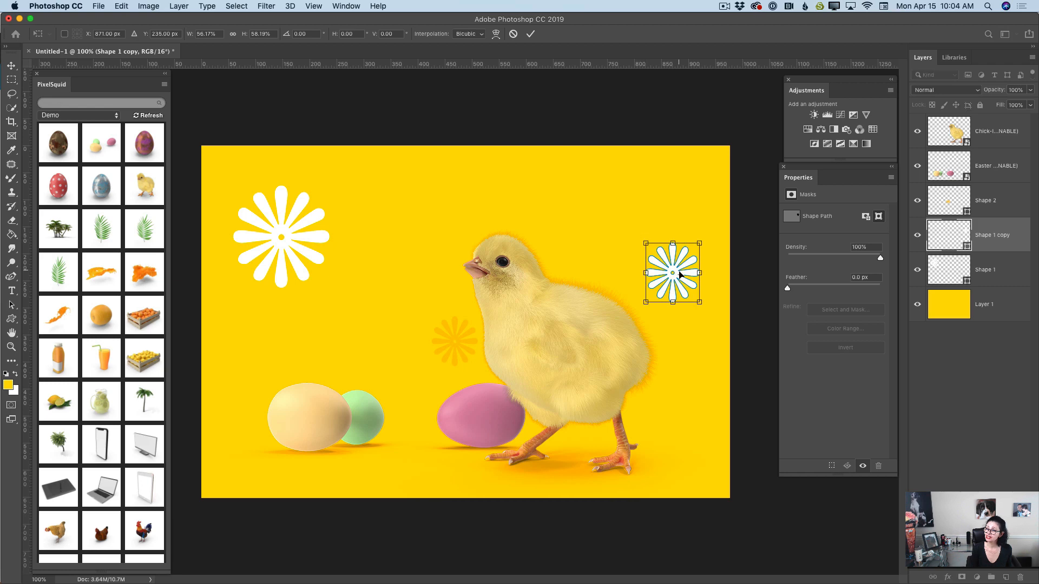
{"action": "left_click_drag", "start_coordinate": [676, 272], "coordinate": [683, 237]}
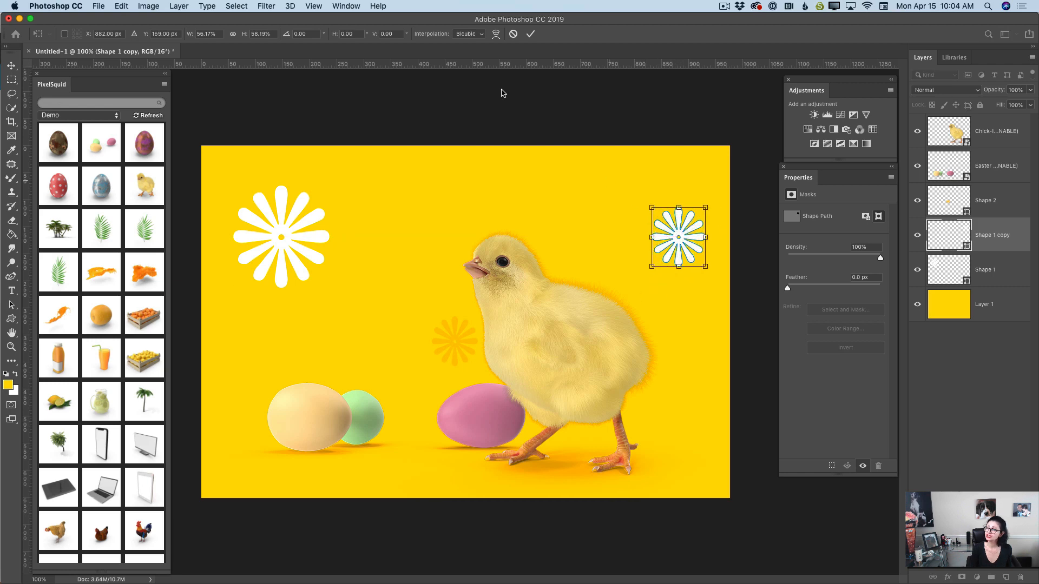
{"action": "left_click", "coordinate": [531, 33]}
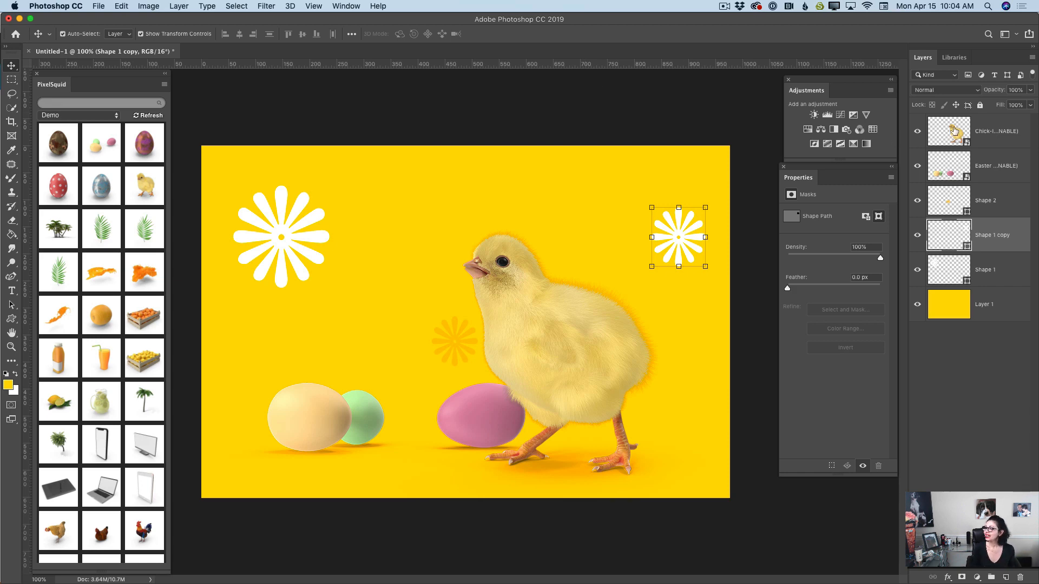
Step: Draw a custom grass shape about 139 by 306 px above the chick layer, between the green and pink eggs
{"action": "left_click", "coordinate": [980, 138]}
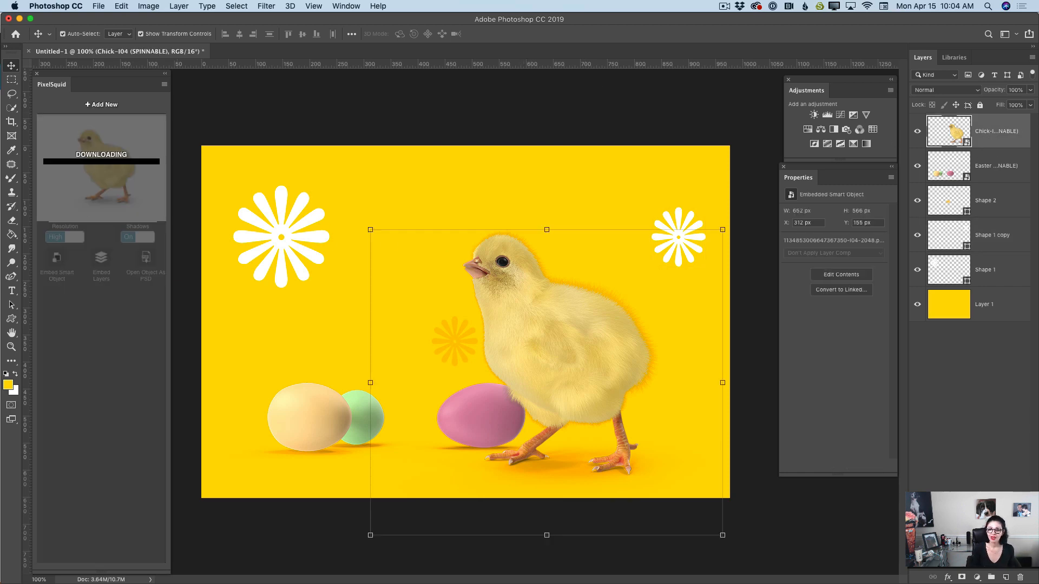
{"action": "left_click", "coordinate": [12, 318]}
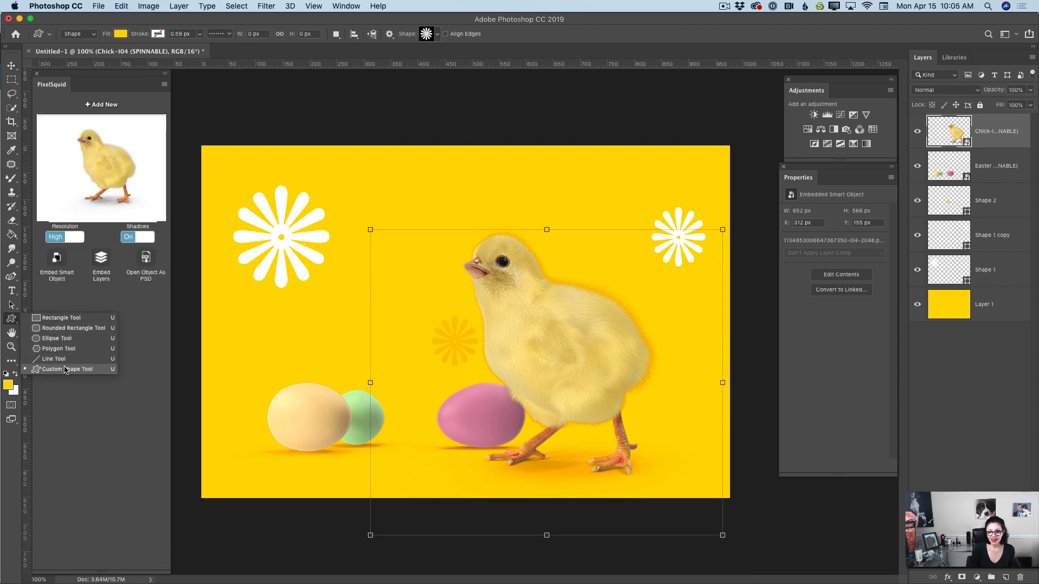
{"action": "left_click", "coordinate": [68, 371]}
{"action": "left_click", "coordinate": [433, 36]}
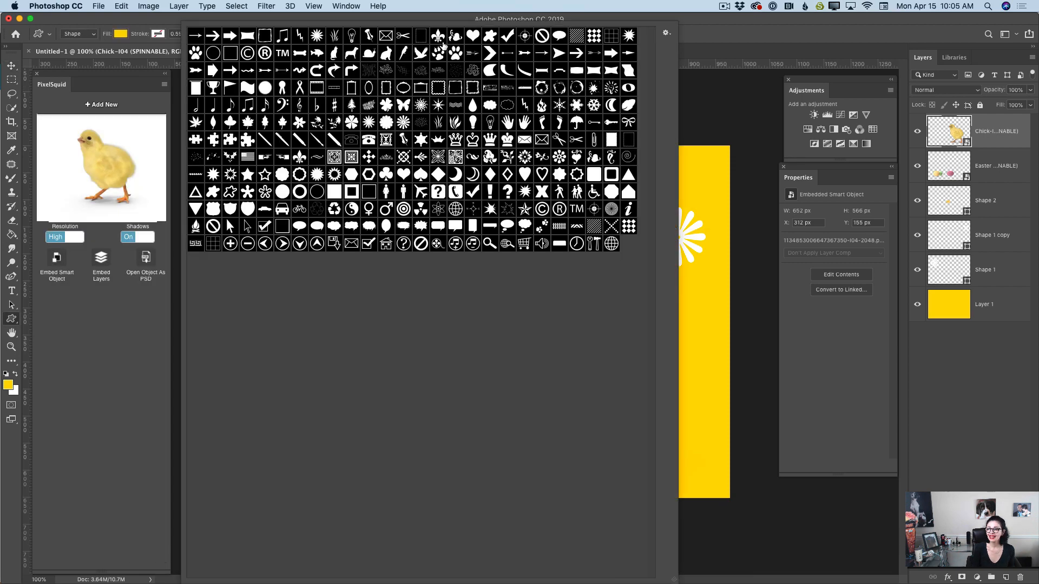
{"action": "left_click", "coordinate": [437, 124]}
{"action": "left_click", "coordinate": [697, 39]}
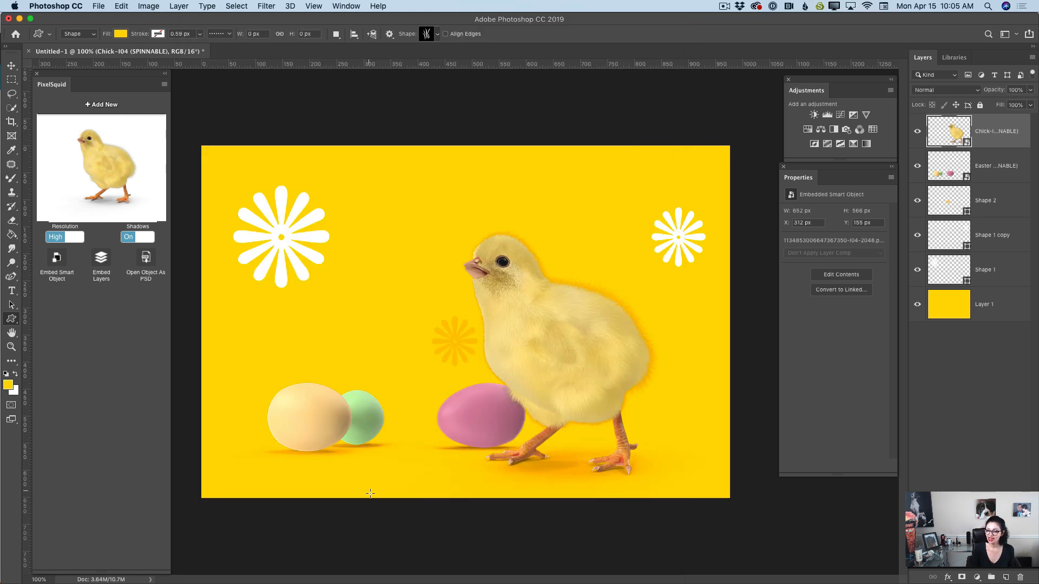
{"action": "left_click_drag", "start_coordinate": [388, 492], "coordinate": [461, 329]}
Step: Fill the grass with green and move it down so its base runs past the canvas's lower edge
{"action": "left_click", "coordinate": [120, 33]}
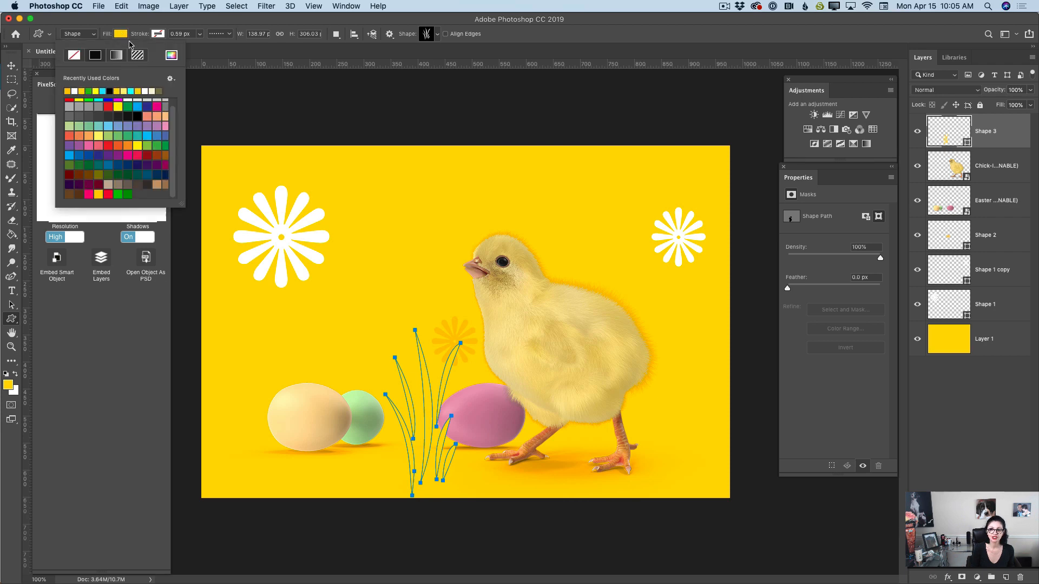
{"action": "left_click", "coordinate": [90, 91]}
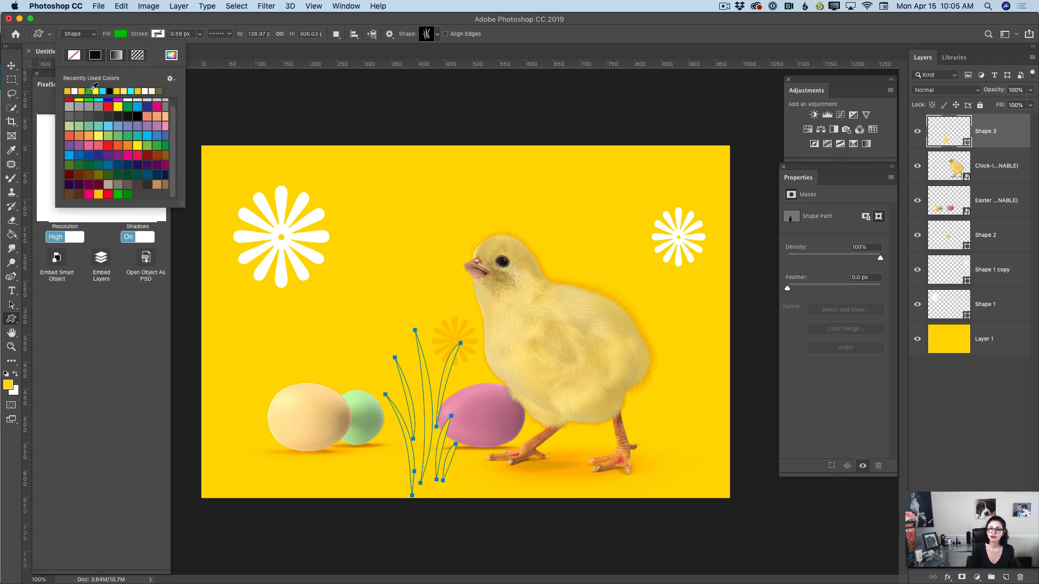
{"action": "left_click", "coordinate": [12, 66]}
{"action": "left_click_drag", "start_coordinate": [425, 380], "coordinate": [411, 411]}
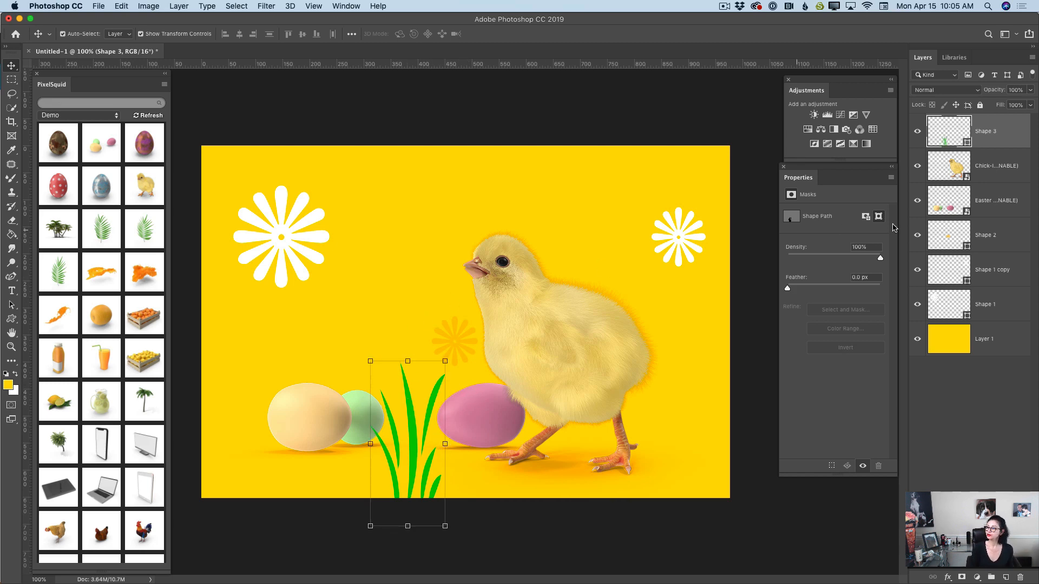
Step: Duplicate the grass, move the copy left in front of the green egg, and scale it down
{"action": "left_click_drag", "start_coordinate": [1003, 134], "coordinate": [1005, 577]}
{"action": "left_click_drag", "start_coordinate": [431, 452], "coordinate": [376, 452]}
{"action": "left_click_drag", "start_coordinate": [311, 357], "coordinate": [327, 401]}
{"action": "left_click_drag", "start_coordinate": [364, 460], "coordinate": [355, 460]}
{"action": "left_click", "coordinate": [531, 33]}
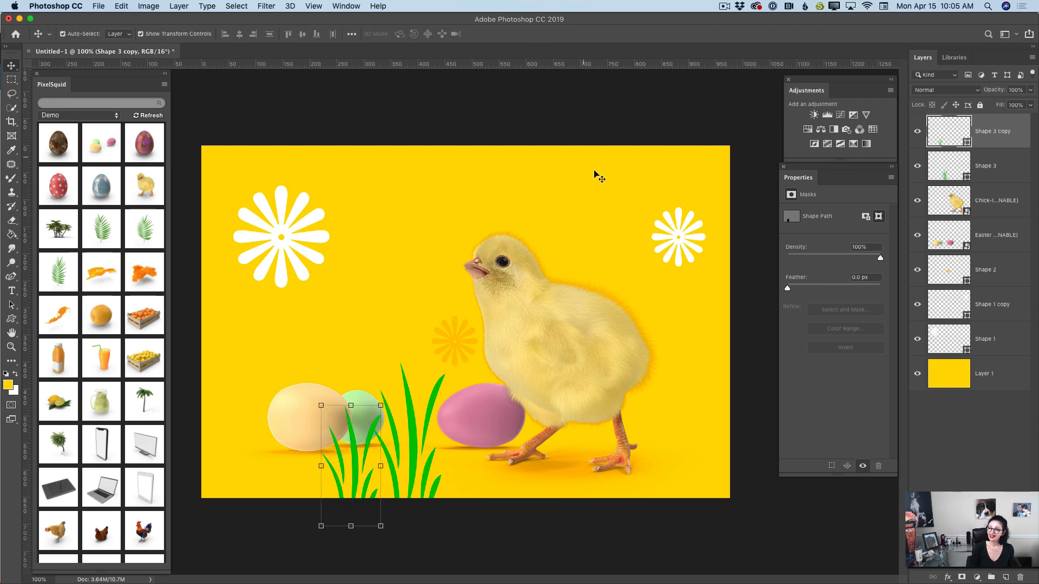
Step: Select the yellow background layer, Layer 1
{"action": "left_click", "coordinate": [1001, 382]}
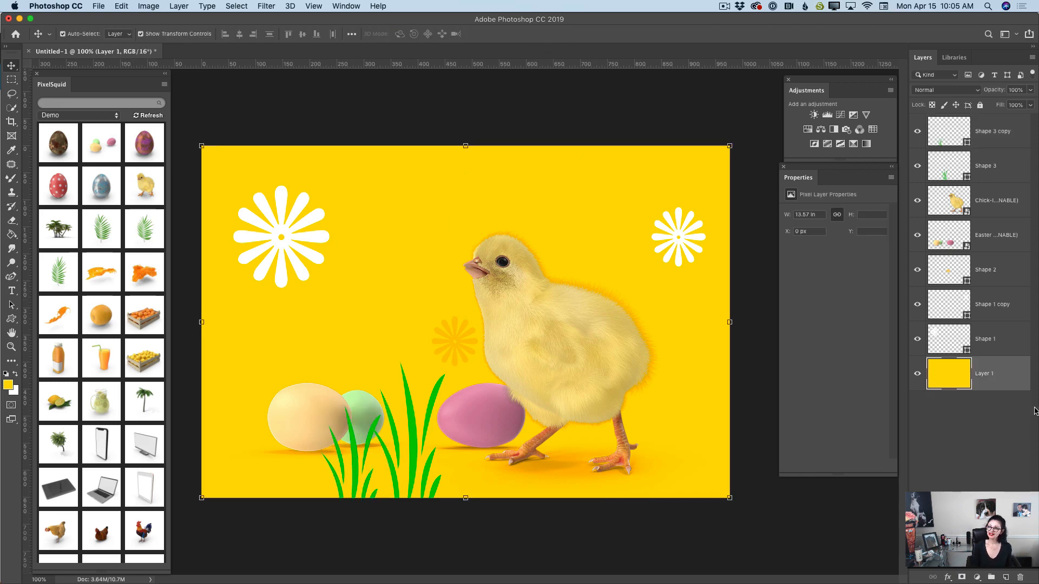